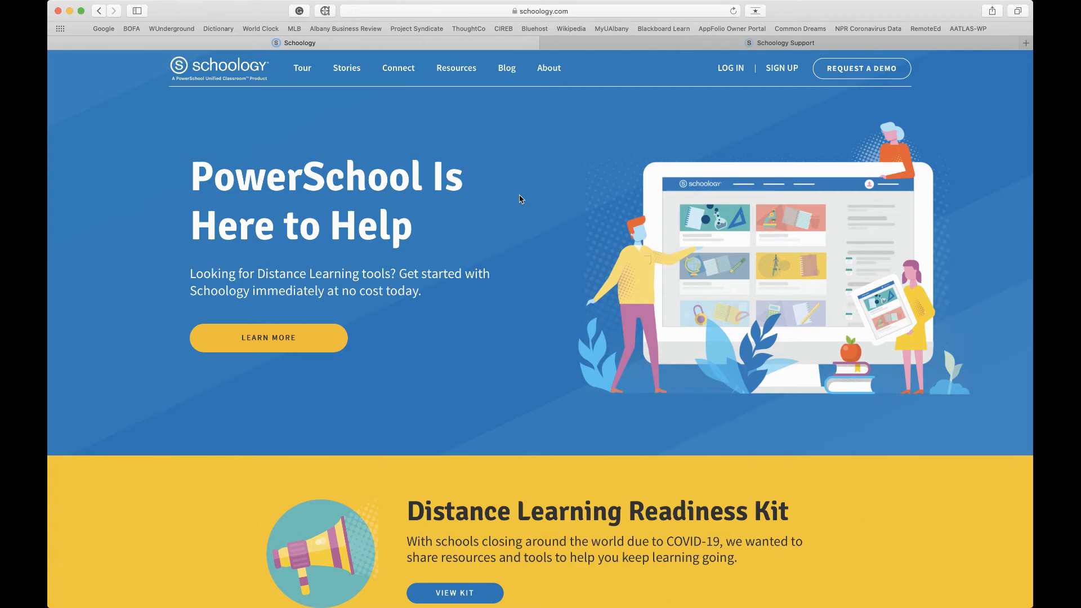
pyautogui.click(684, 12)
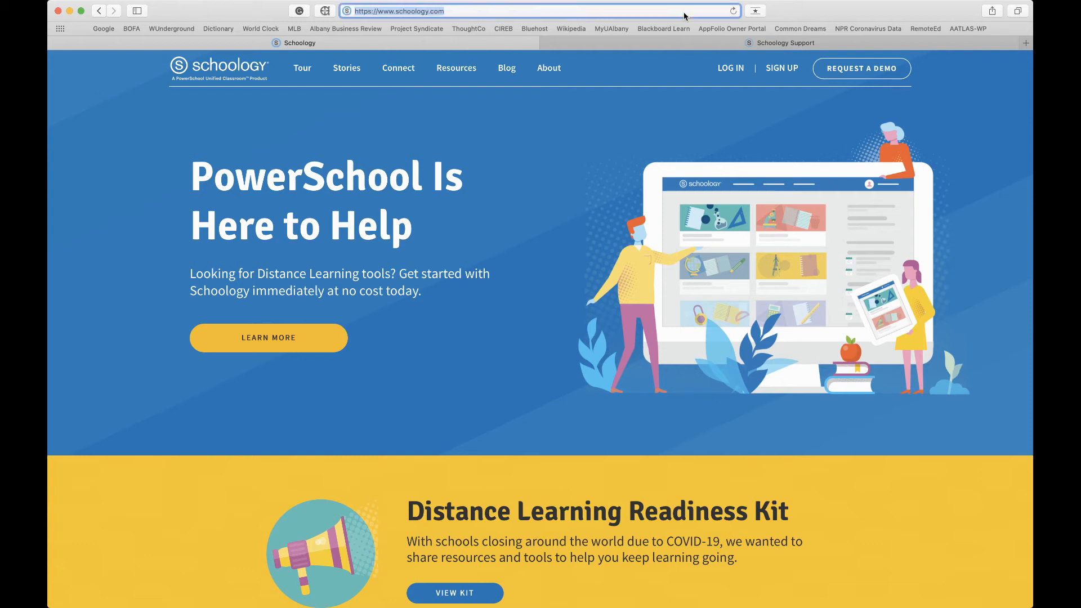
pyautogui.click(685, 12)
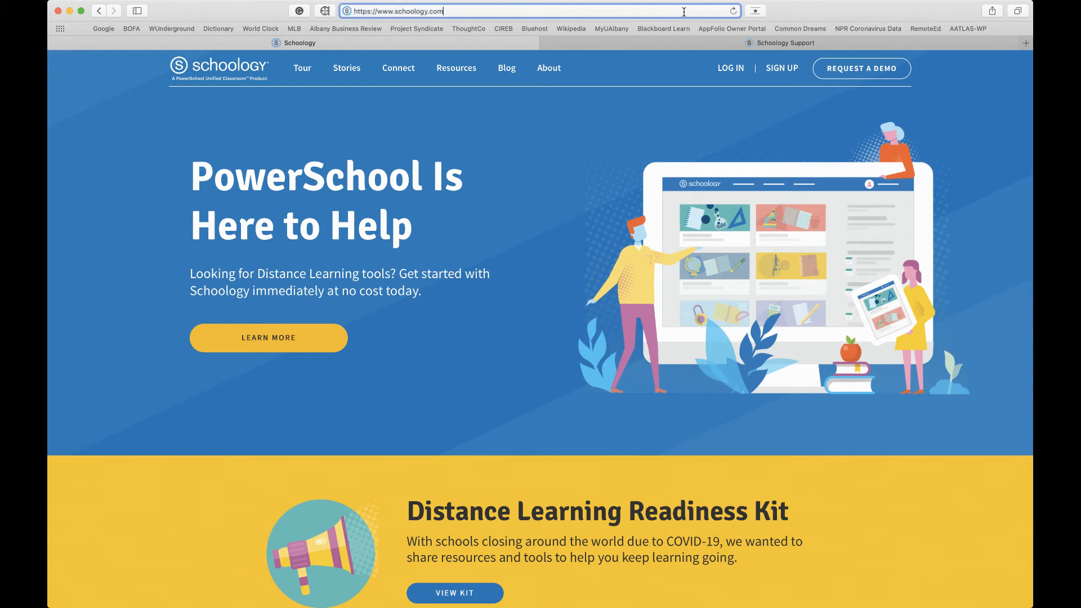
pyautogui.click(780, 116)
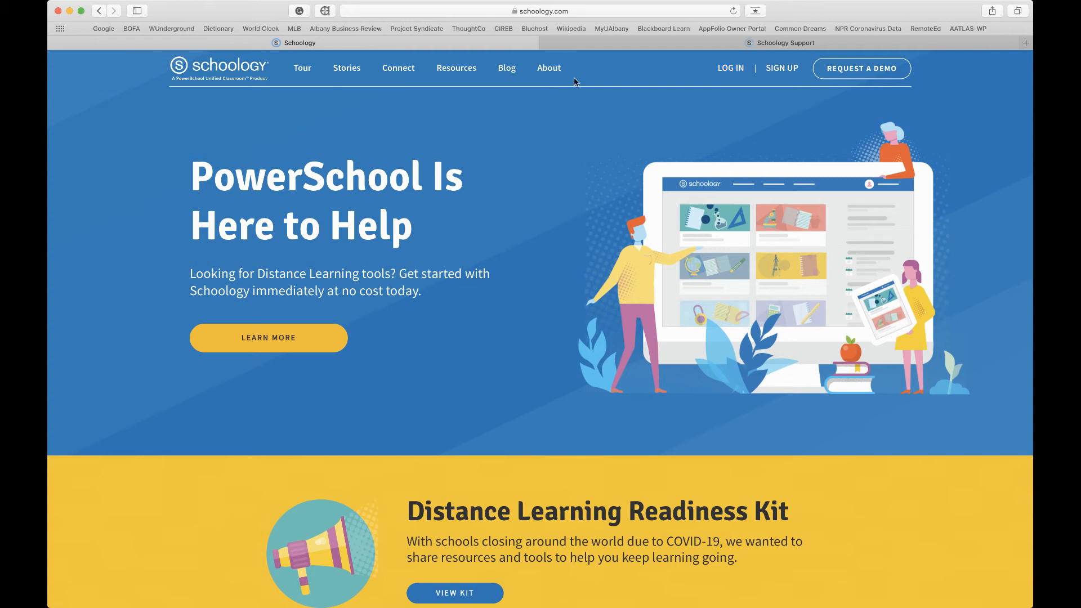
# Open the Schoology Tour page and look through its overview down to the Basic and Enterprise packages.
pyautogui.click(301, 69)
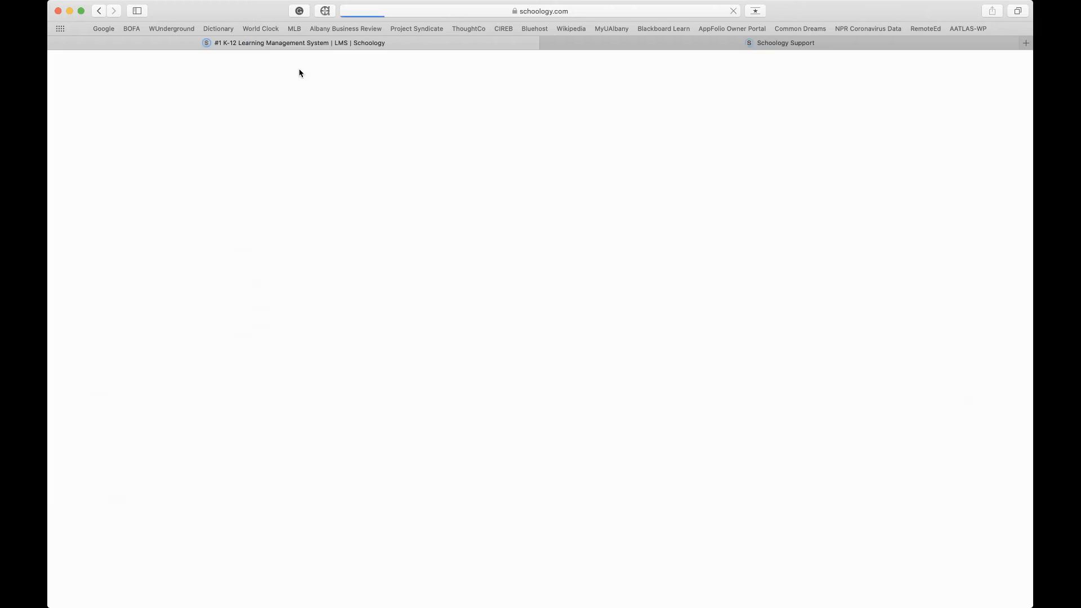
pyautogui.scroll(-15, 302, 384)
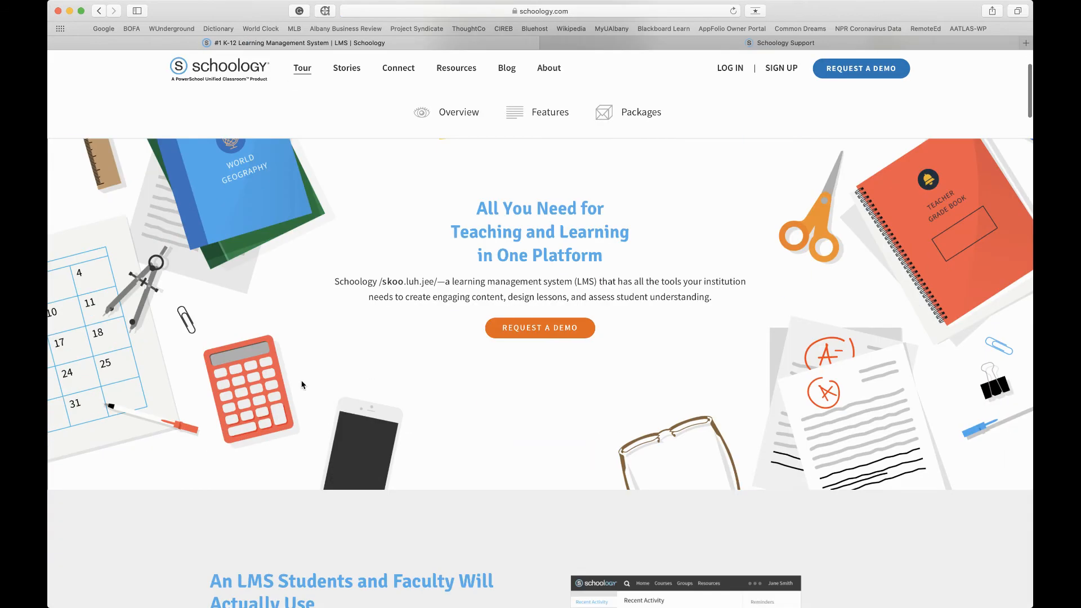
pyautogui.scroll(-13, 302, 385)
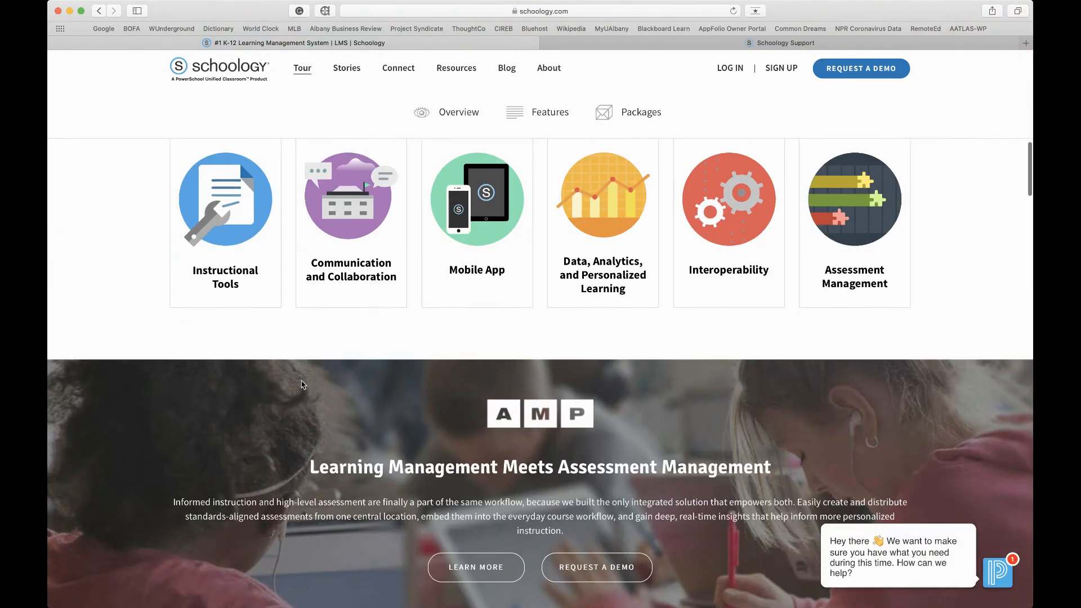
pyautogui.scroll(-12, 302, 385)
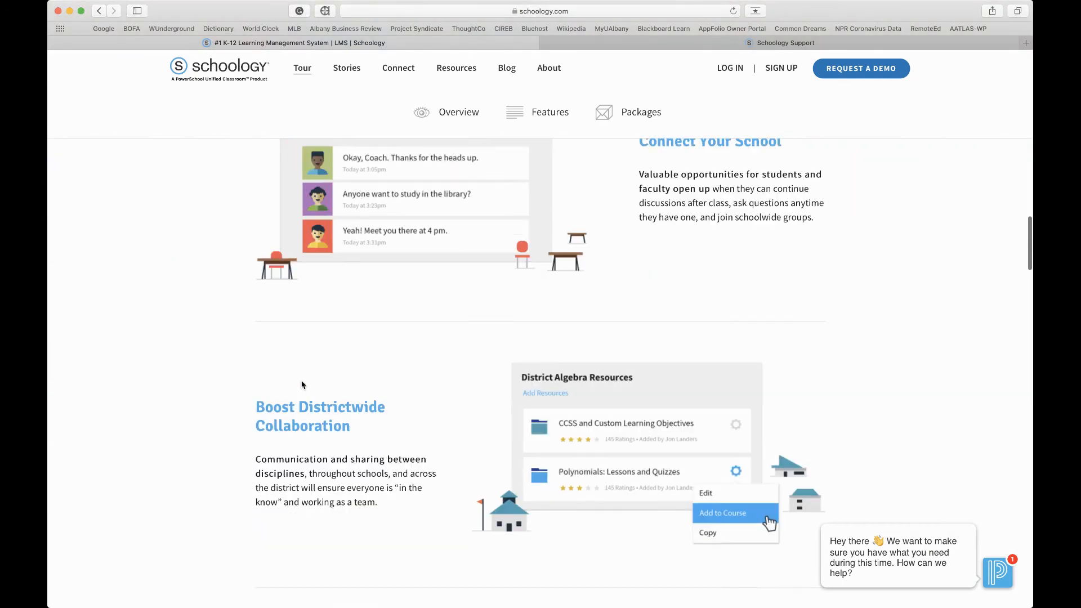
pyautogui.scroll(-12, 302, 385)
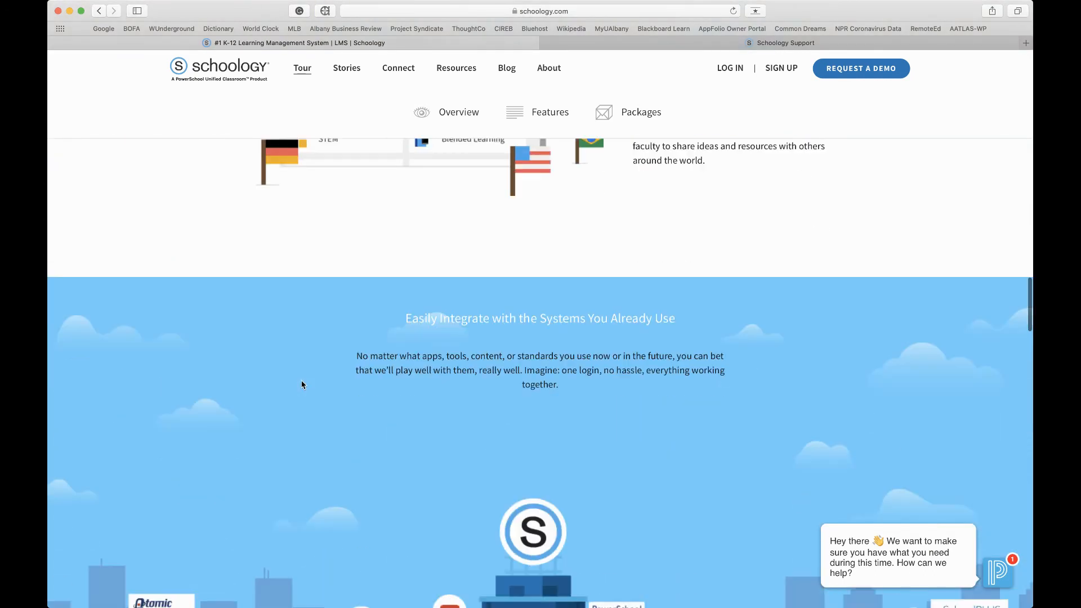
pyautogui.scroll(-14, 302, 385)
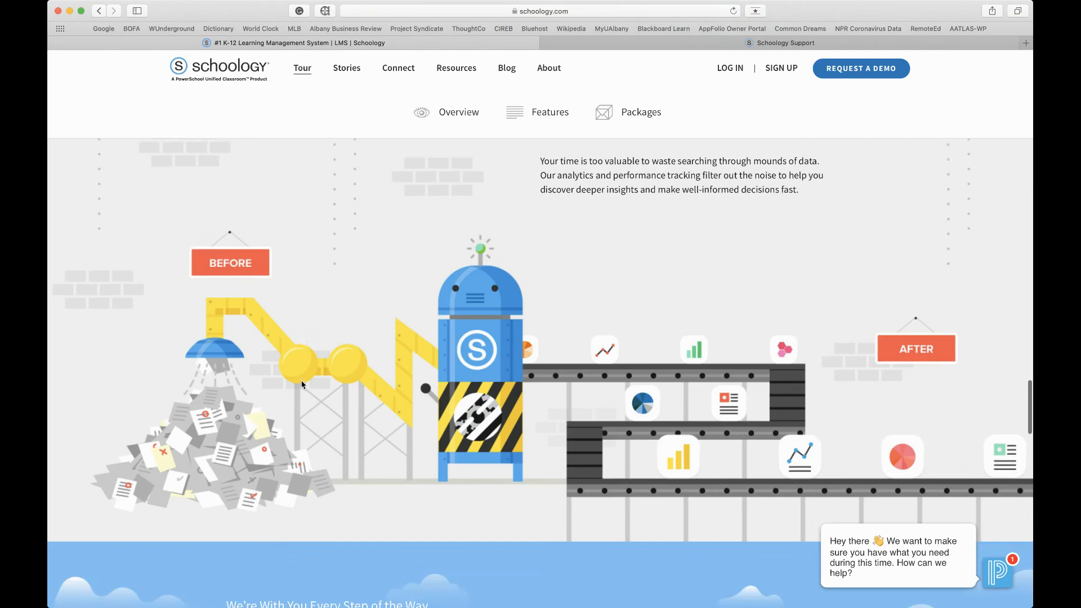
pyautogui.scroll(-2, 302, 384)
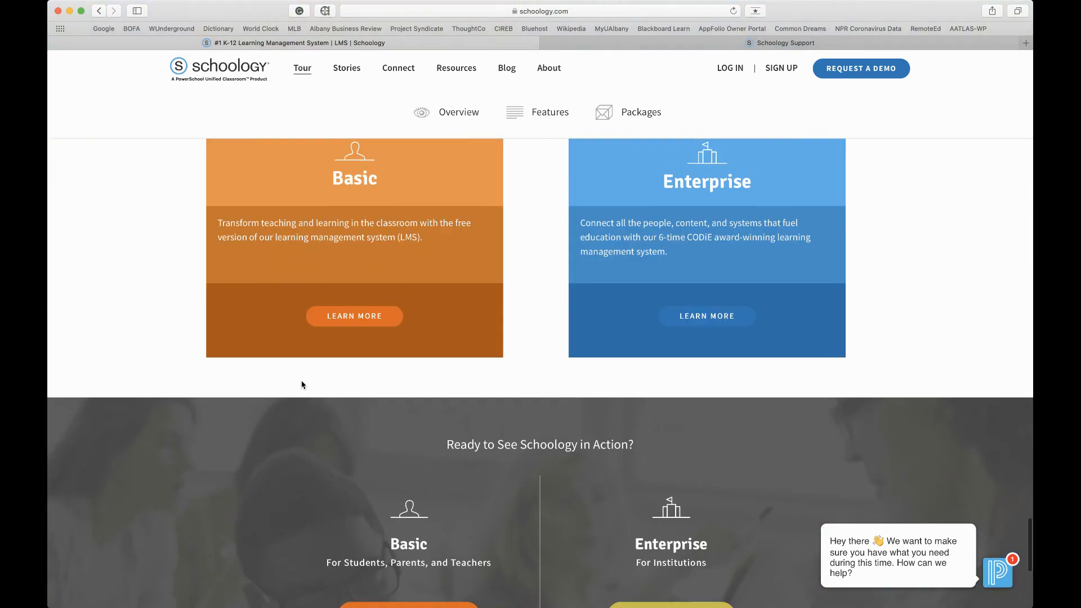
pyautogui.scroll(4, 302, 384)
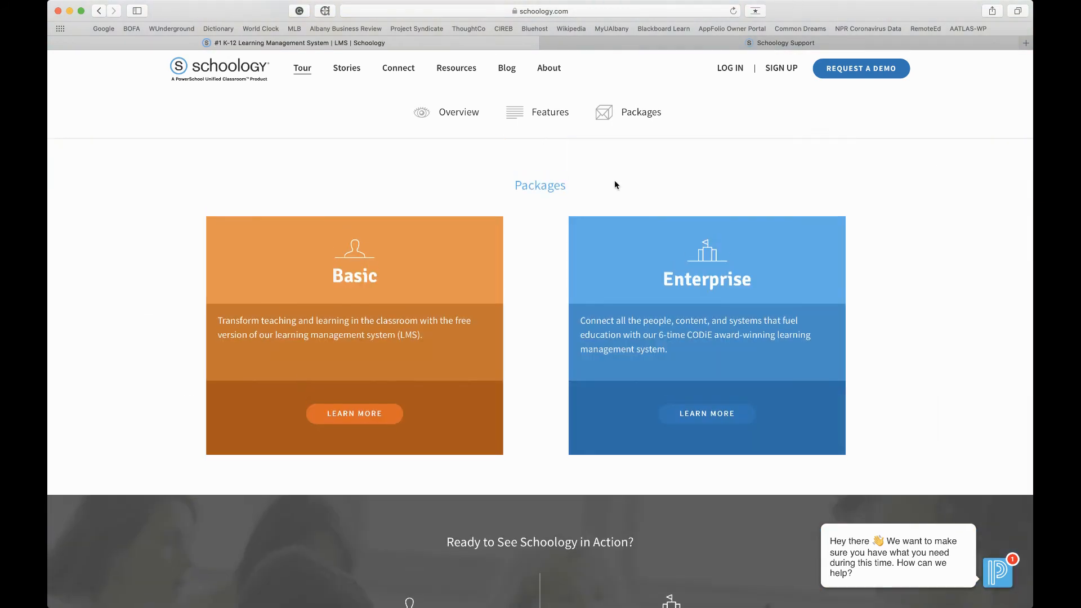
# Open the details of the Basic package and review its list of included features.
pyautogui.click(646, 116)
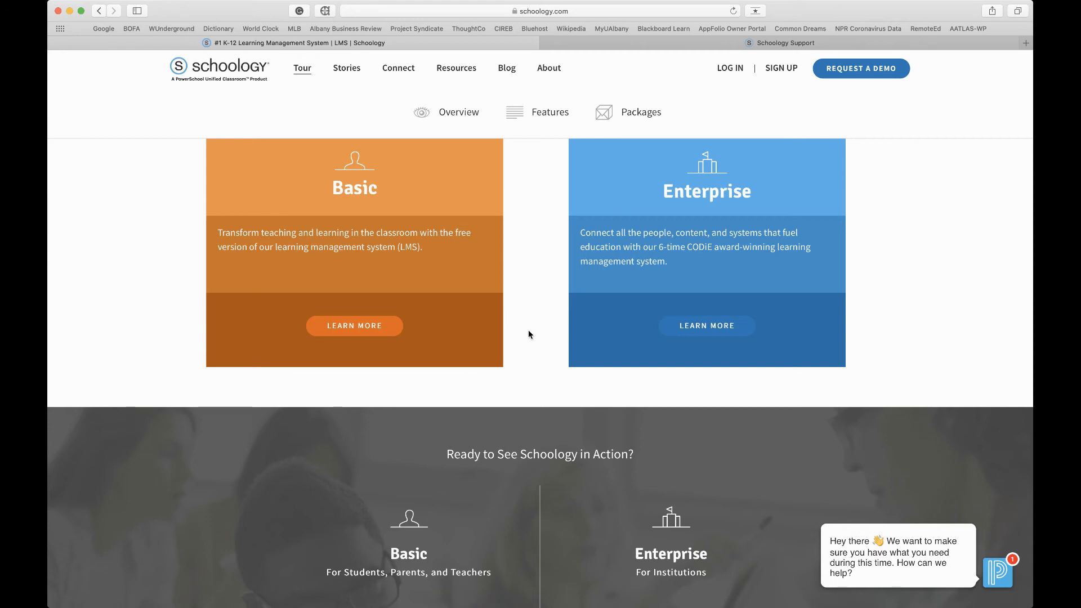
pyautogui.click(358, 330)
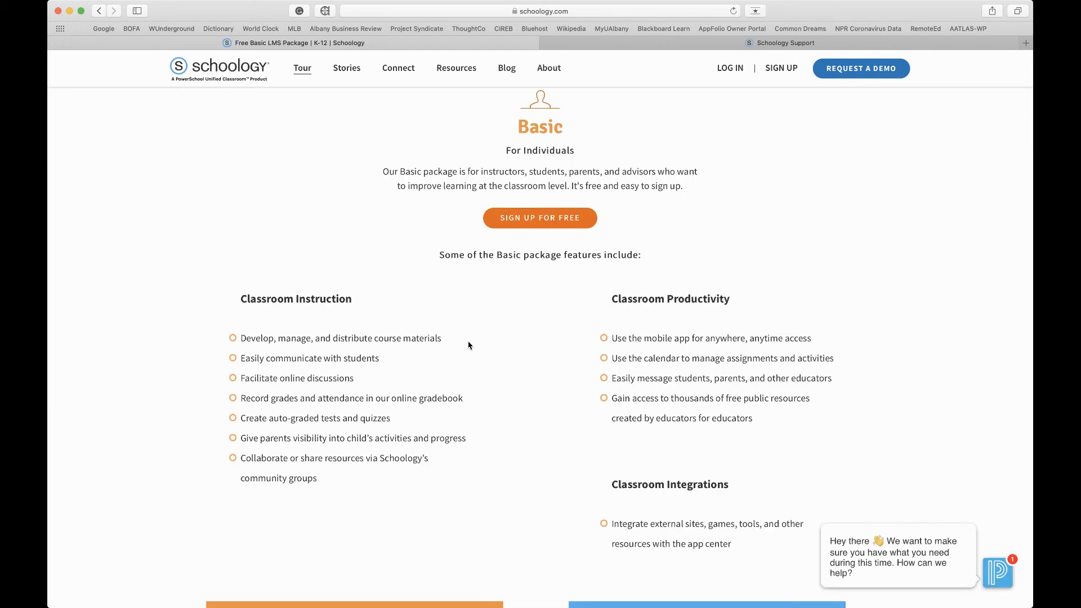
pyautogui.scroll(-6, 451, 343)
pyautogui.scroll(6, 451, 343)
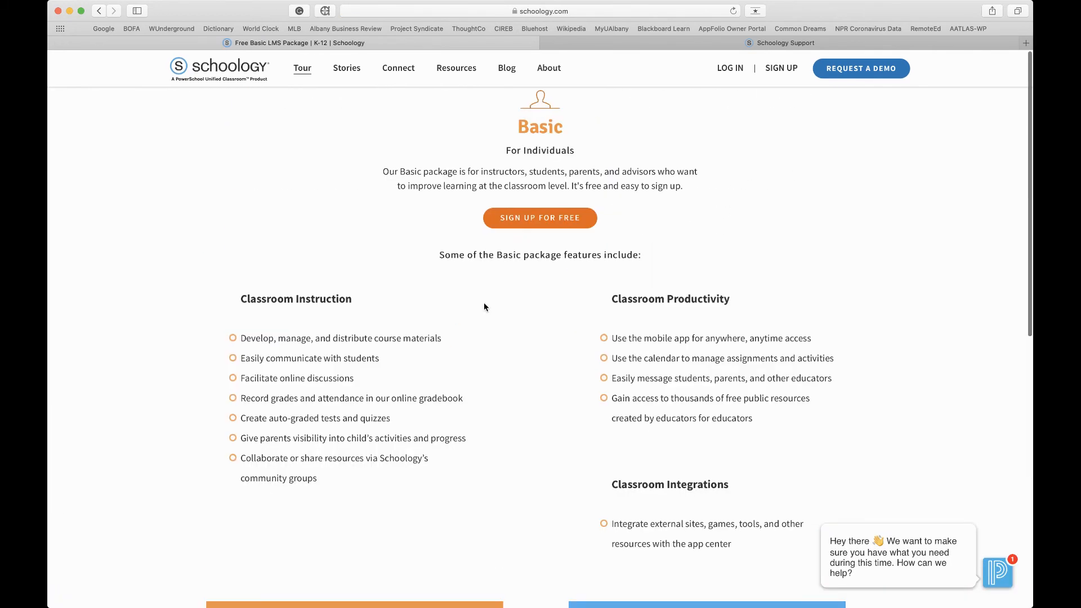
# View the free sign-up form for an instructor account and close it without registering.
pyautogui.click(537, 216)
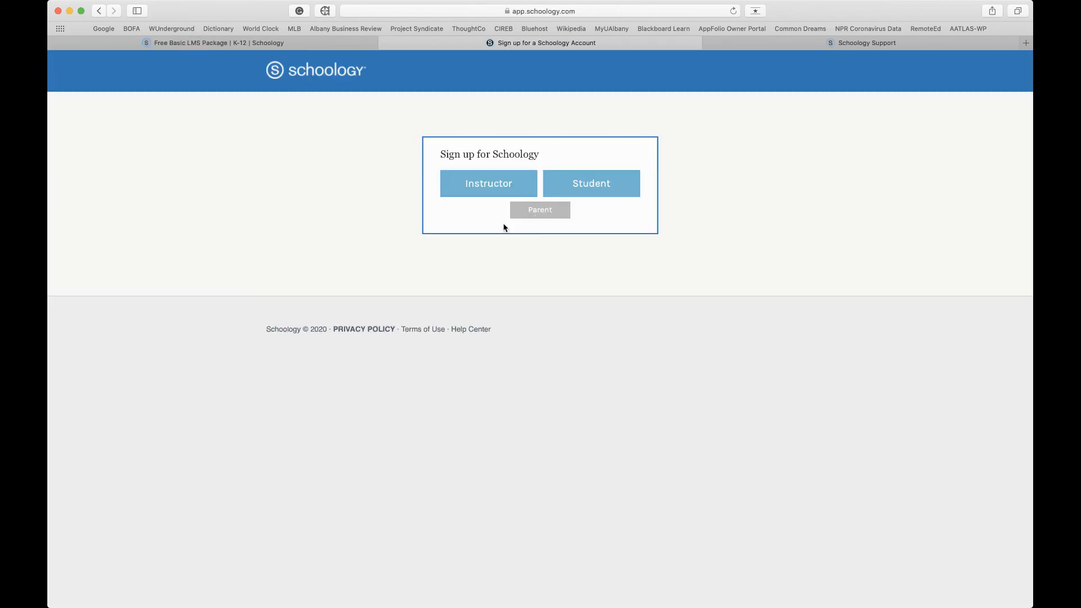
pyautogui.click(493, 185)
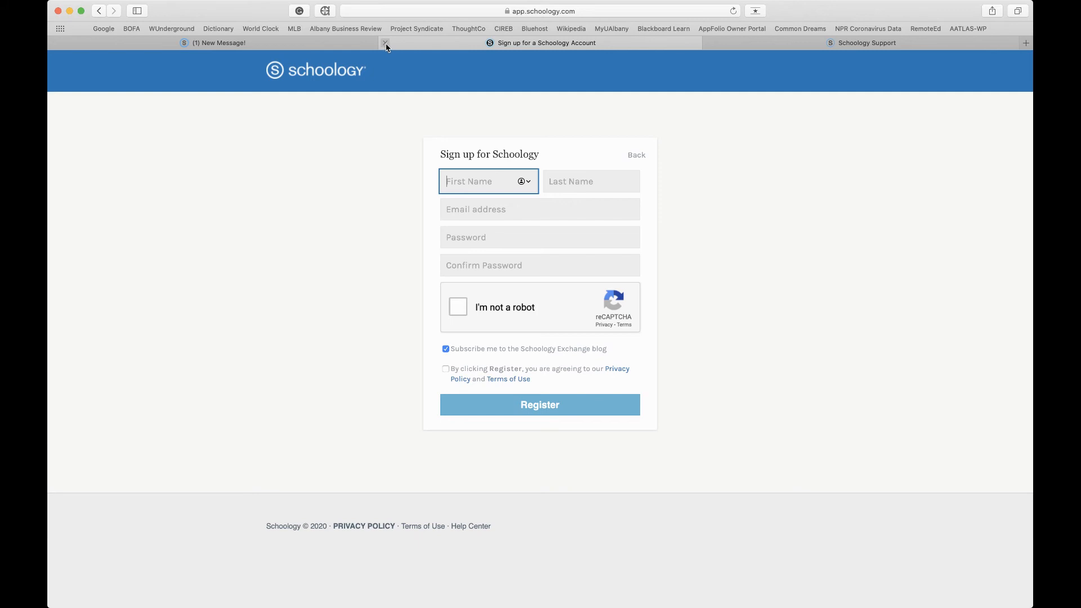
pyautogui.click(337, 45)
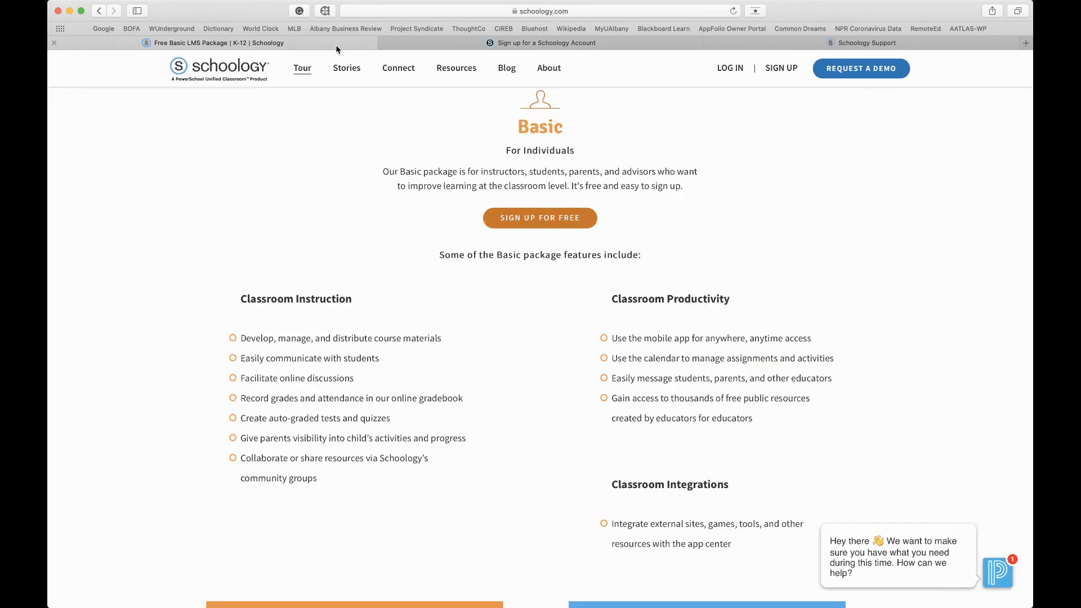
pyautogui.click(386, 44)
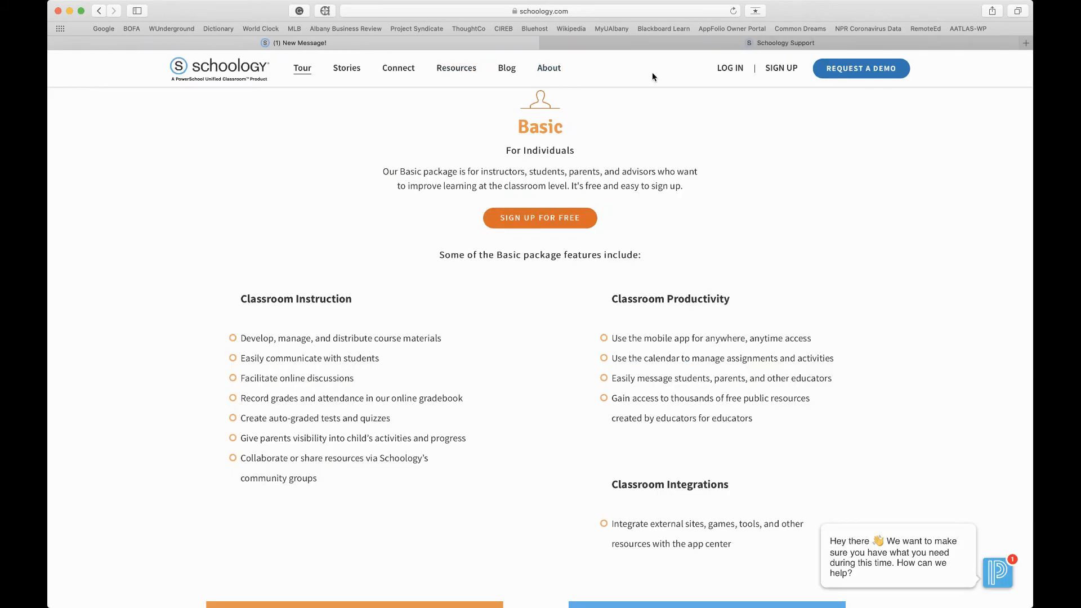
# In the Schoology Help Center, open the full article list of Getting Started on Schoology for Instructors.
pyautogui.click(675, 49)
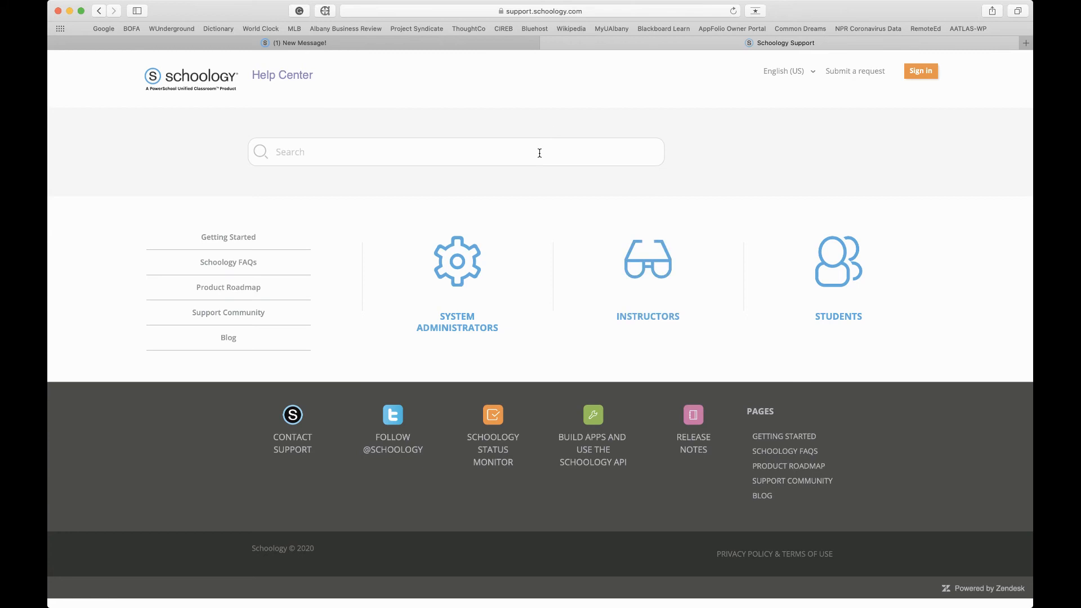
pyautogui.click(673, 11)
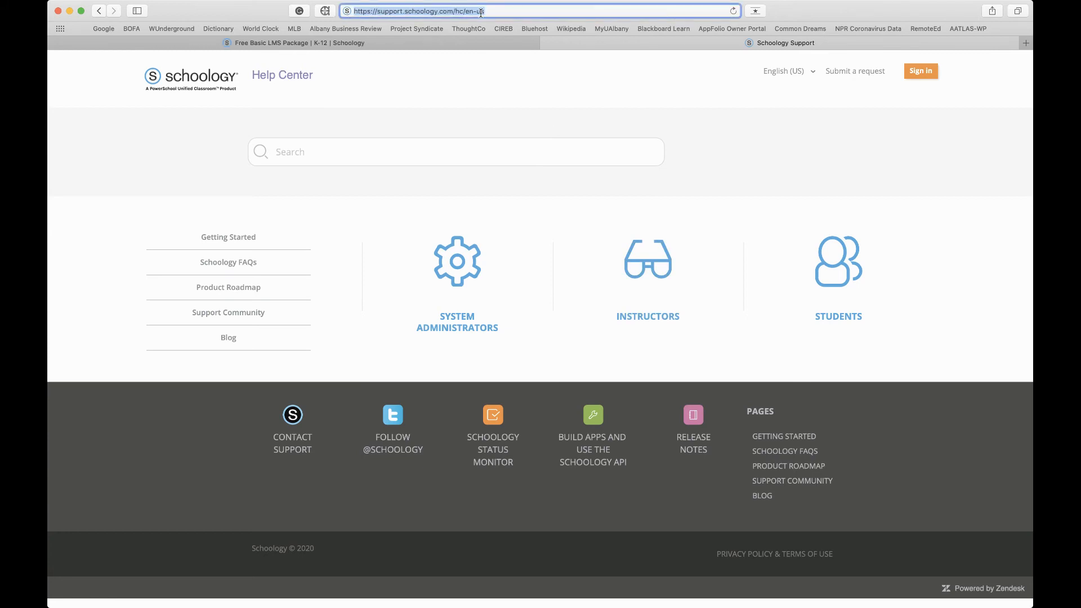
pyautogui.click(854, 178)
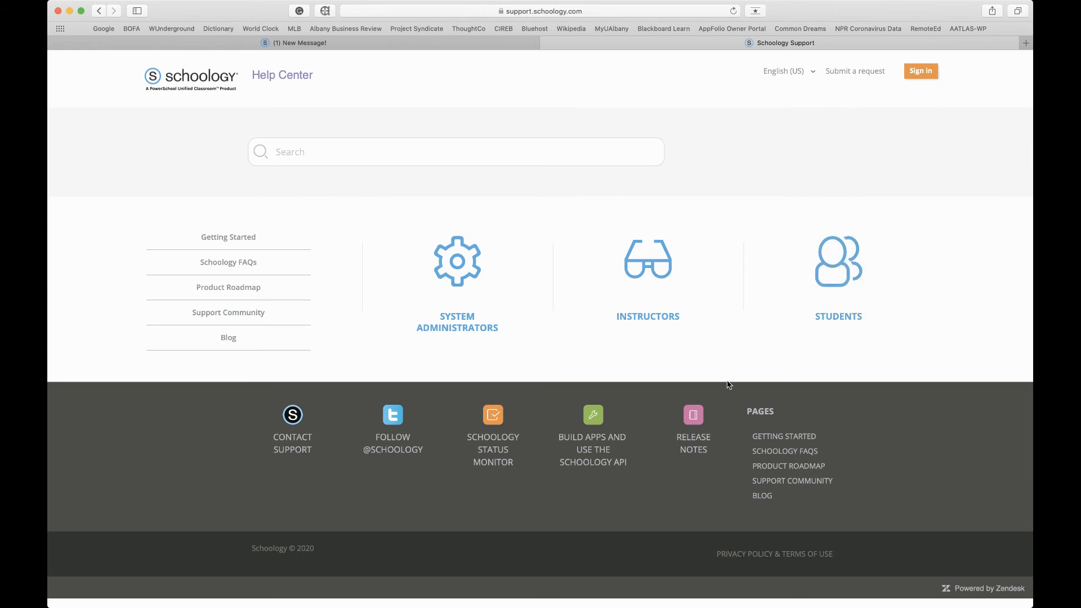
pyautogui.click(643, 317)
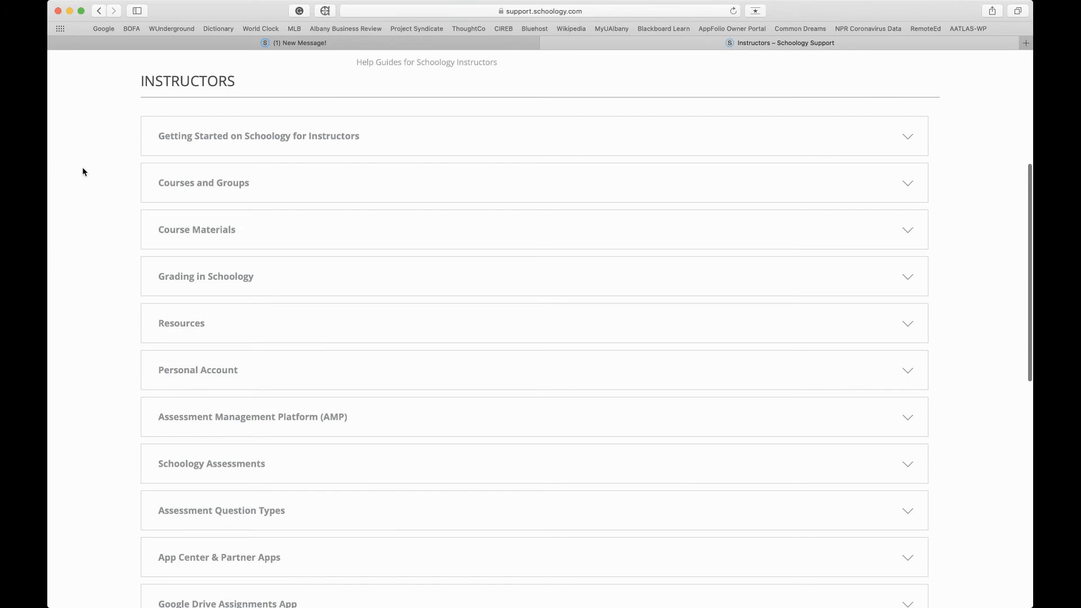
pyautogui.click(193, 141)
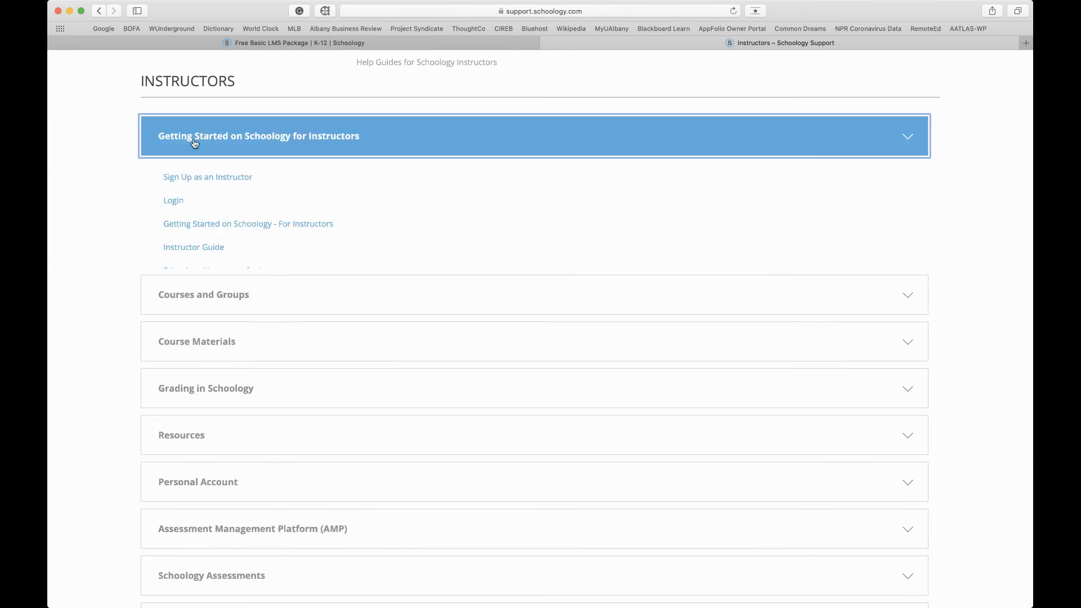
pyautogui.click(193, 324)
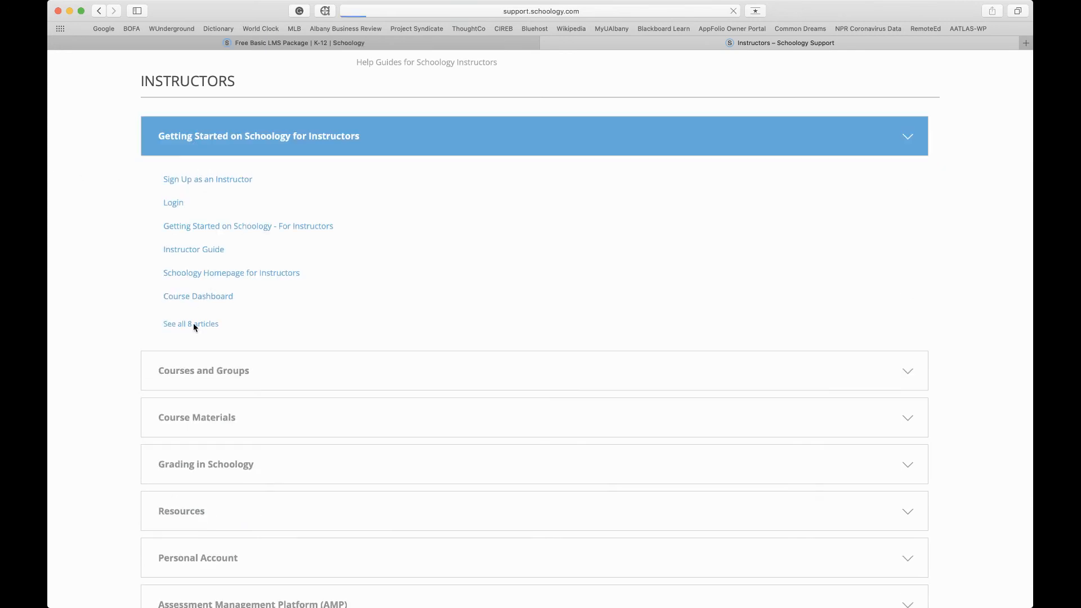
pyautogui.scroll(-3, 108, 343)
pyautogui.scroll(3, 108, 343)
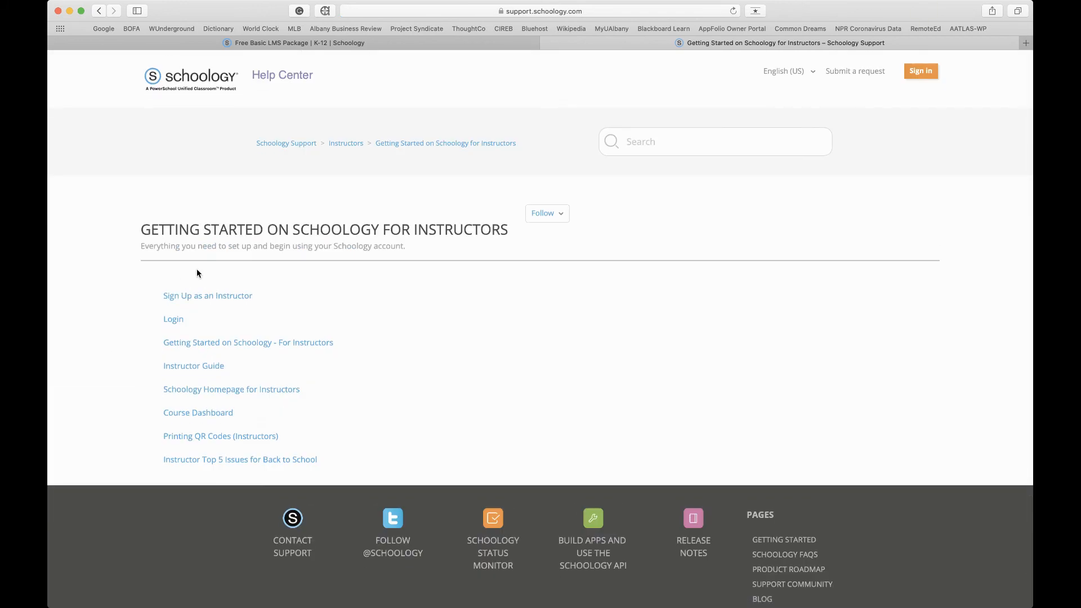
# Go back to the Instructors help guides and look through the available topics.
pyautogui.click(356, 145)
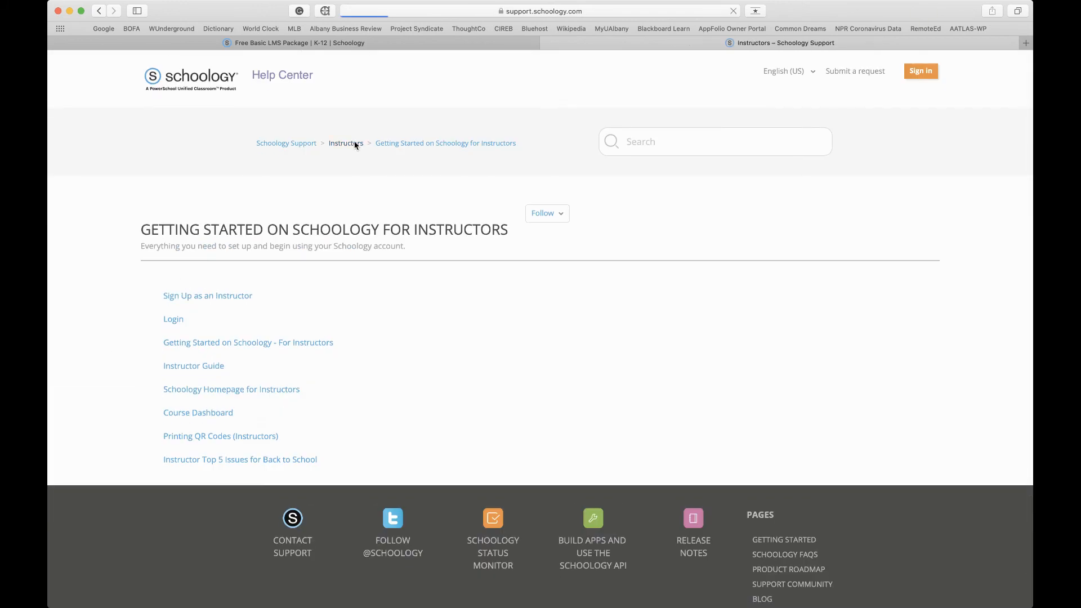
pyautogui.scroll(-12, 207, 440)
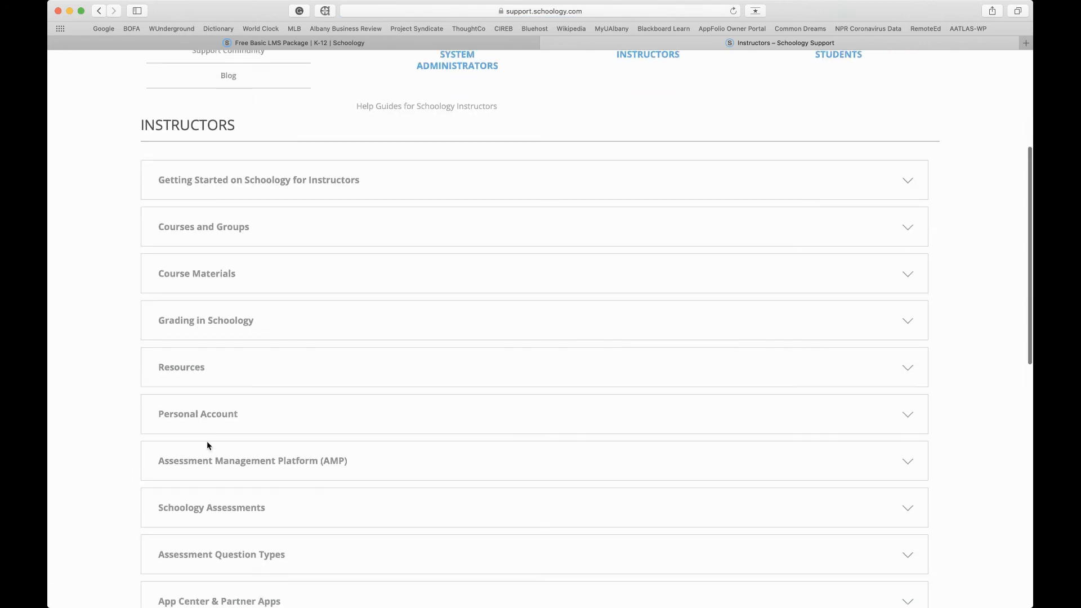
pyautogui.scroll(15, 207, 441)
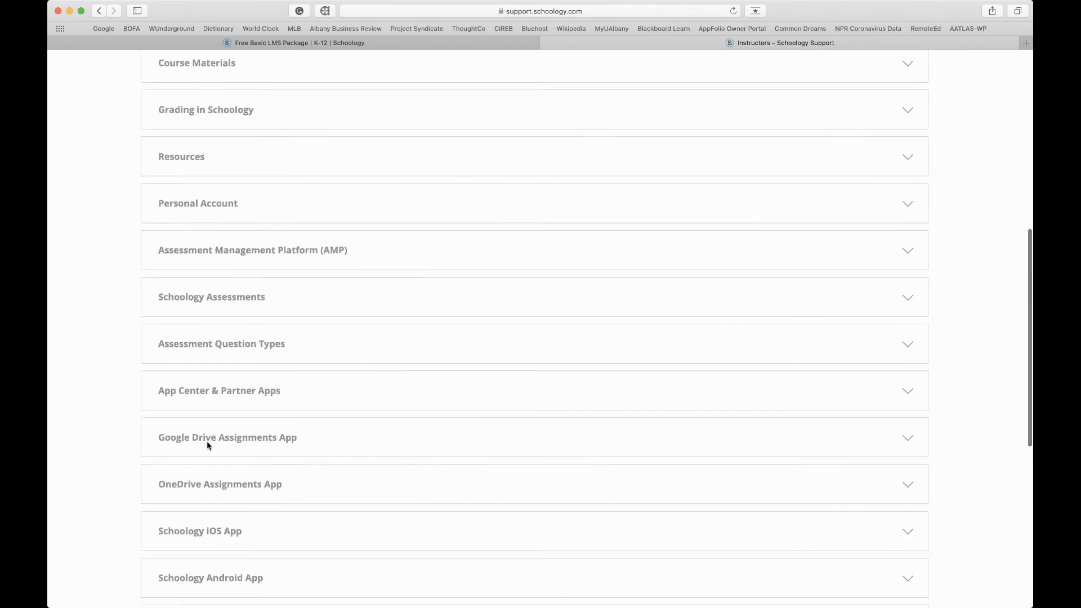
pyautogui.scroll(-9, 207, 441)
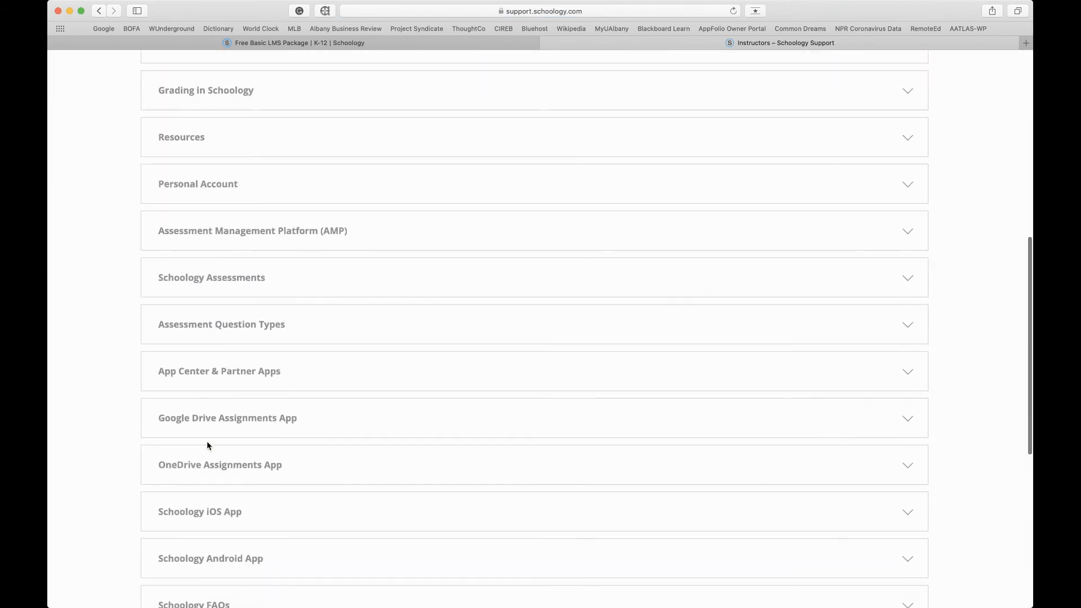
pyautogui.scroll(4, 207, 441)
pyautogui.scroll(5, 207, 445)
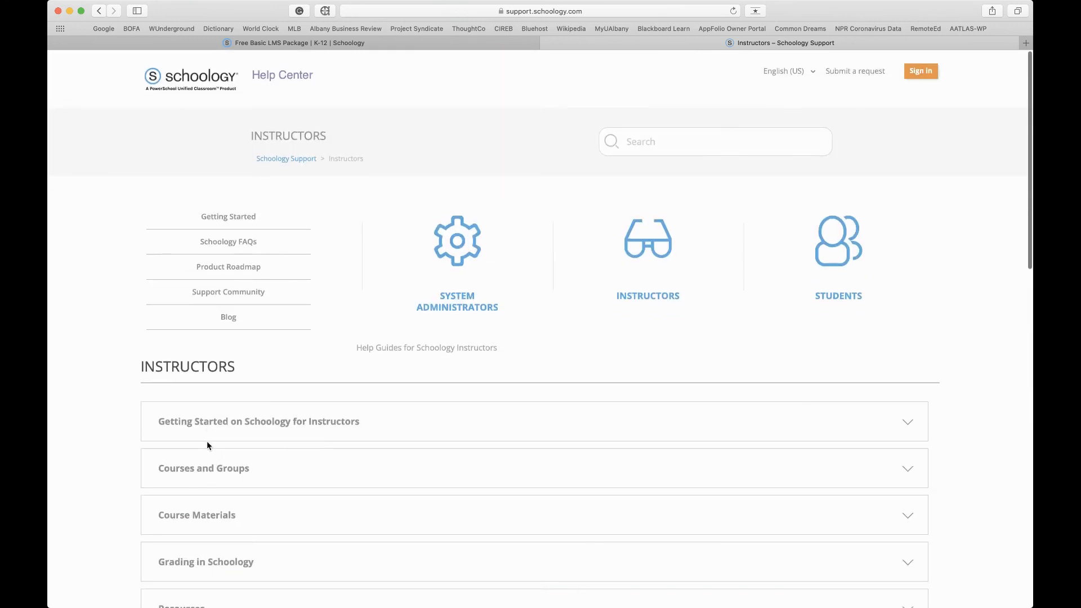
# Log in to Schoology from its main site with the account e-mail and password, and open the My Courses page.
pyautogui.click(457, 45)
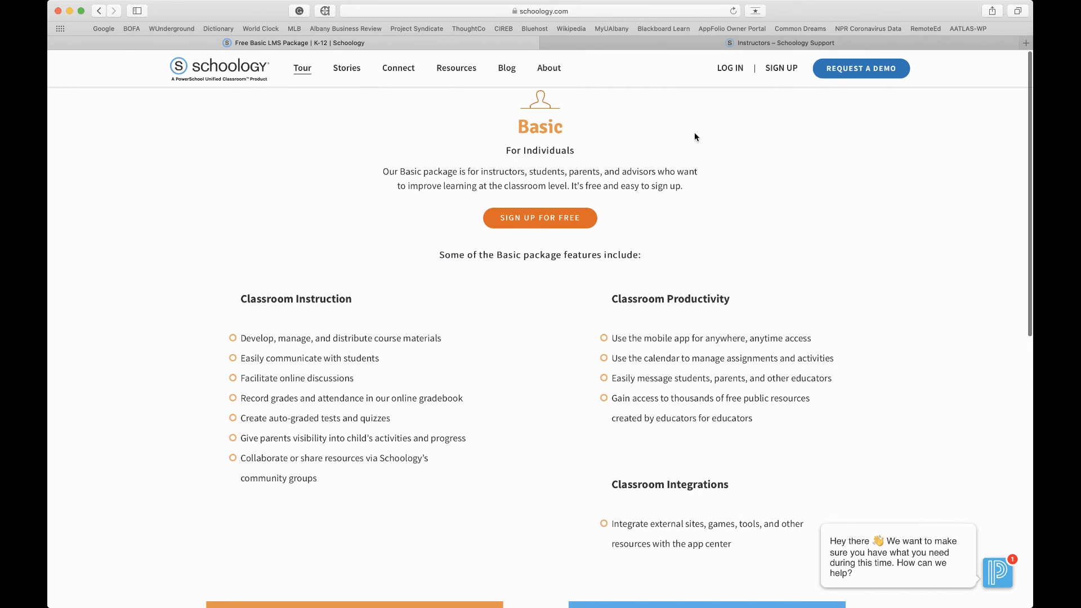
pyautogui.click(729, 68)
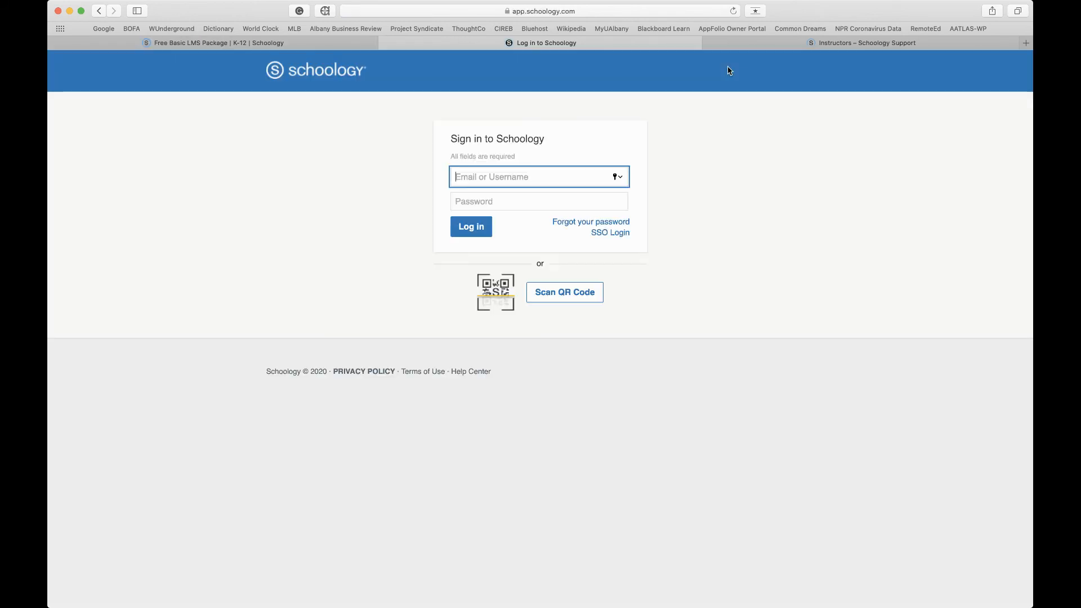
pyautogui.click(534, 198)
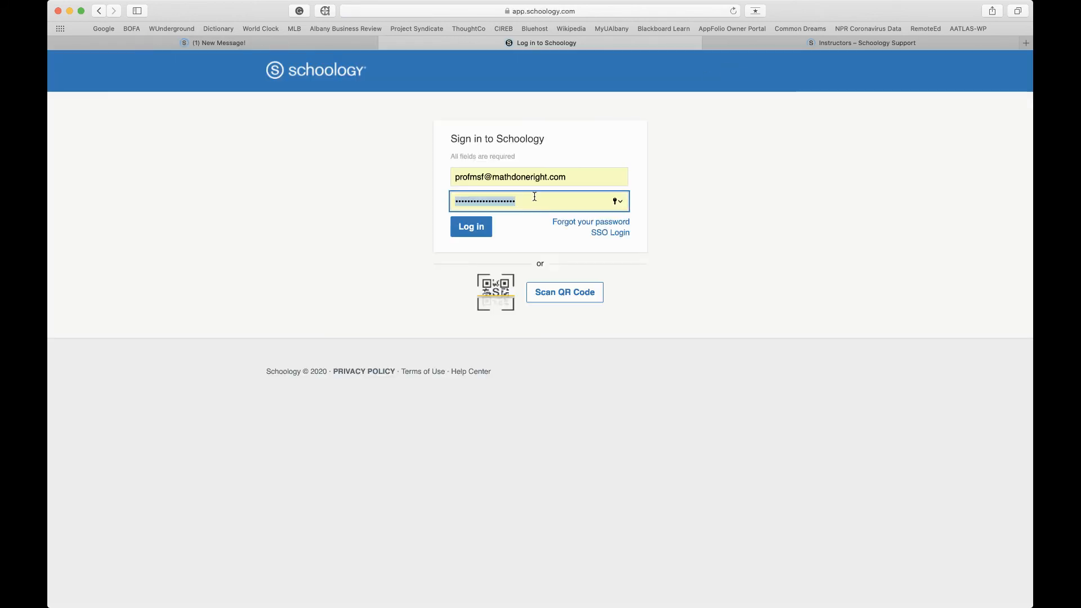
pyautogui.click(484, 228)
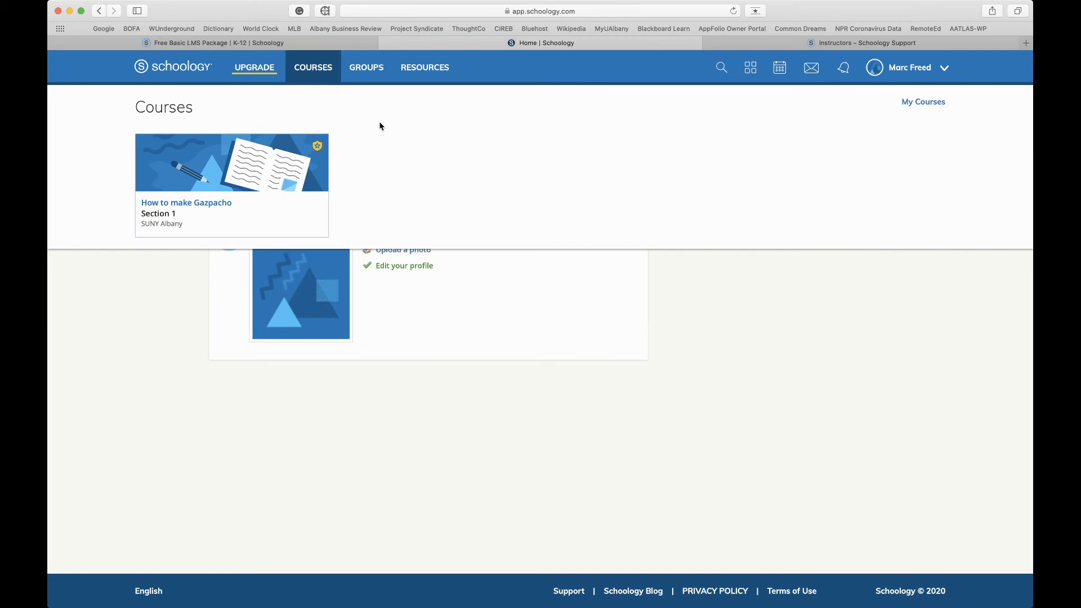
pyautogui.click(913, 105)
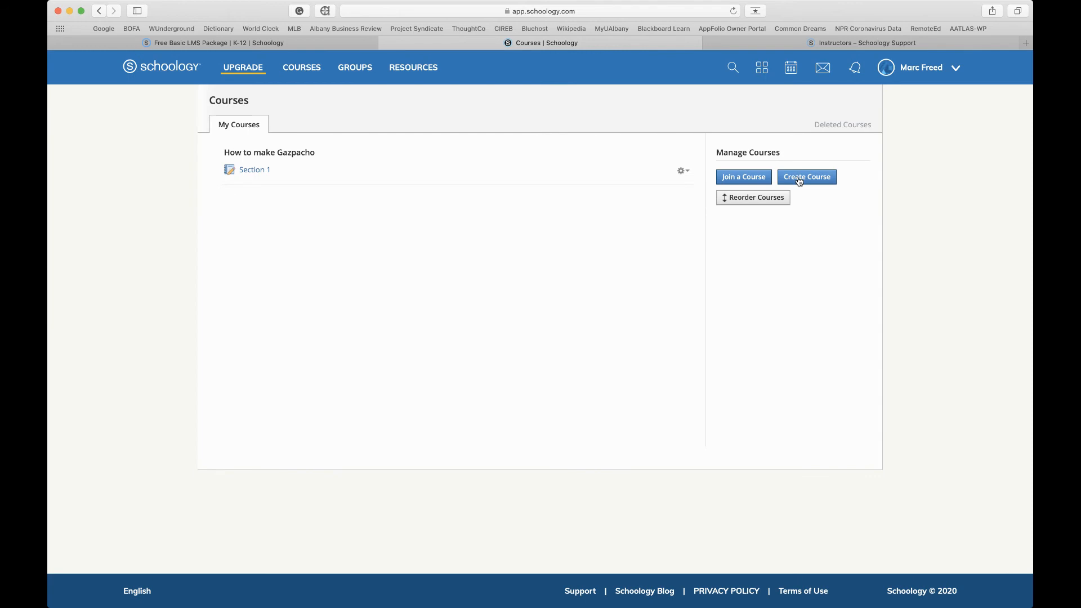
# View the Create Course form with its subject area and level fields, and cancel it without creating a course.
pyautogui.click(800, 179)
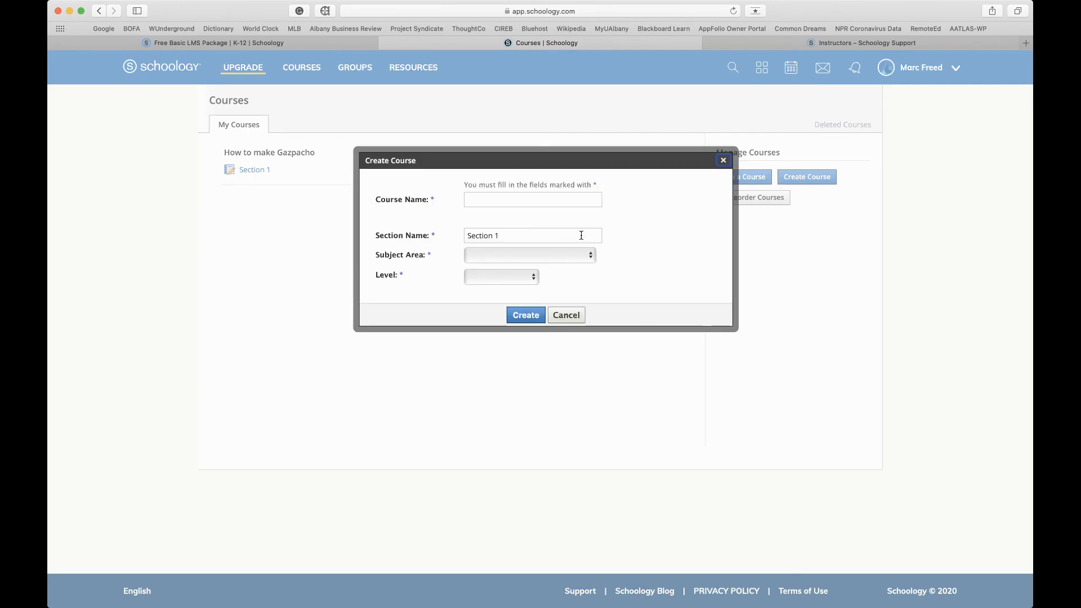
pyautogui.click(593, 257)
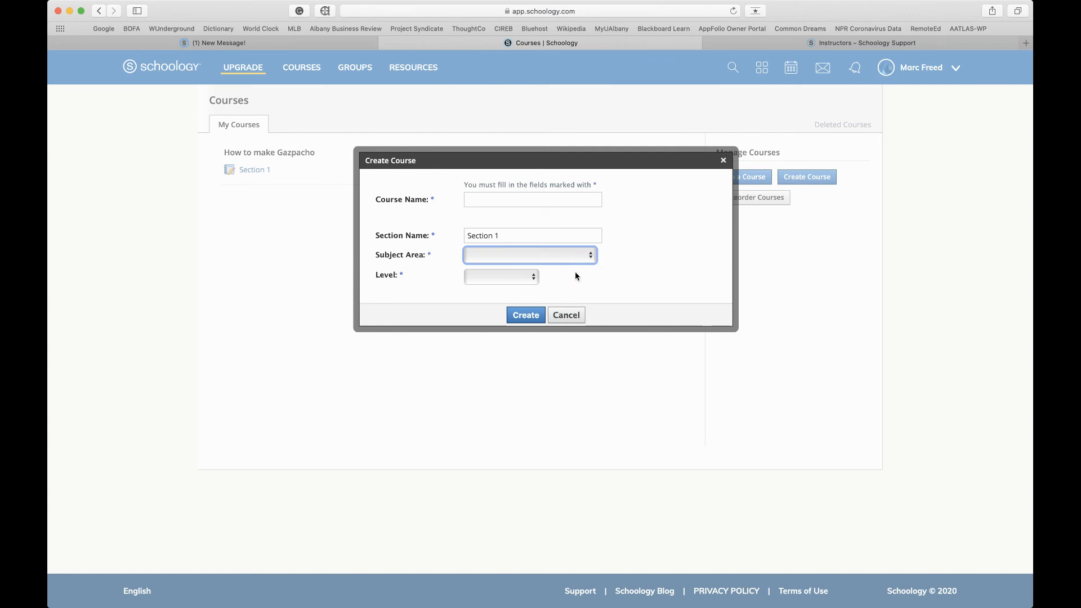
pyautogui.click(534, 276)
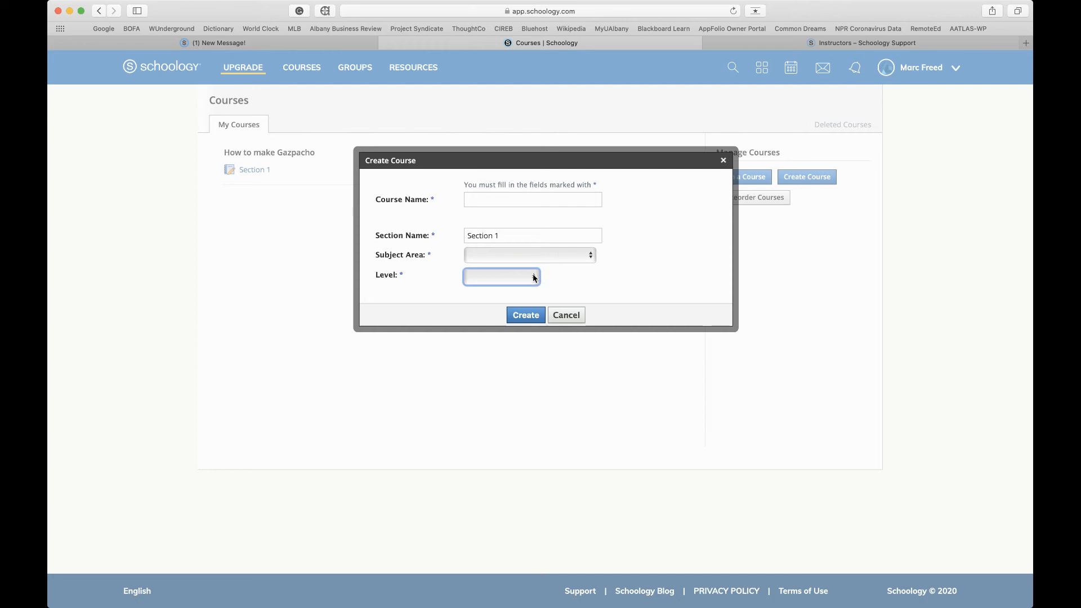
pyautogui.click(566, 315)
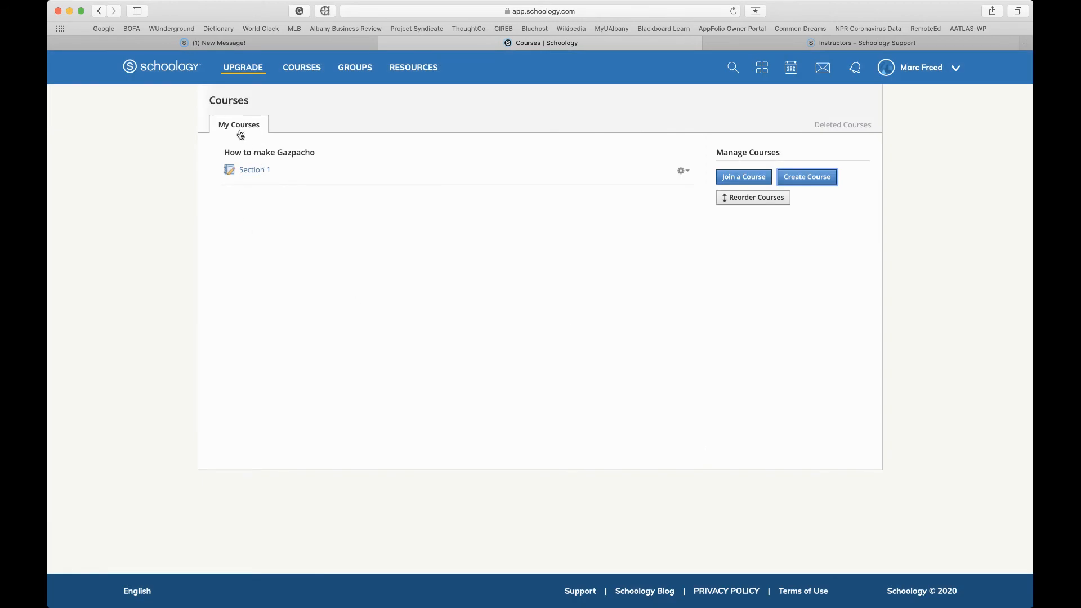
# Open Section 1 of the How to make Gazpacho course and view the kinds of materials that can be added.
pyautogui.click(251, 169)
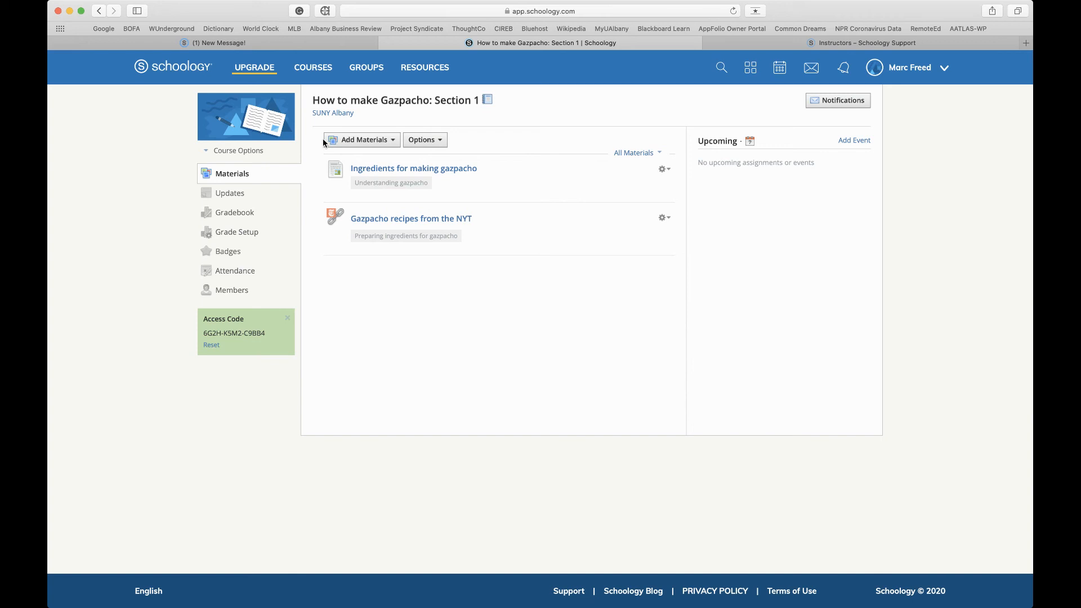
pyautogui.click(396, 141)
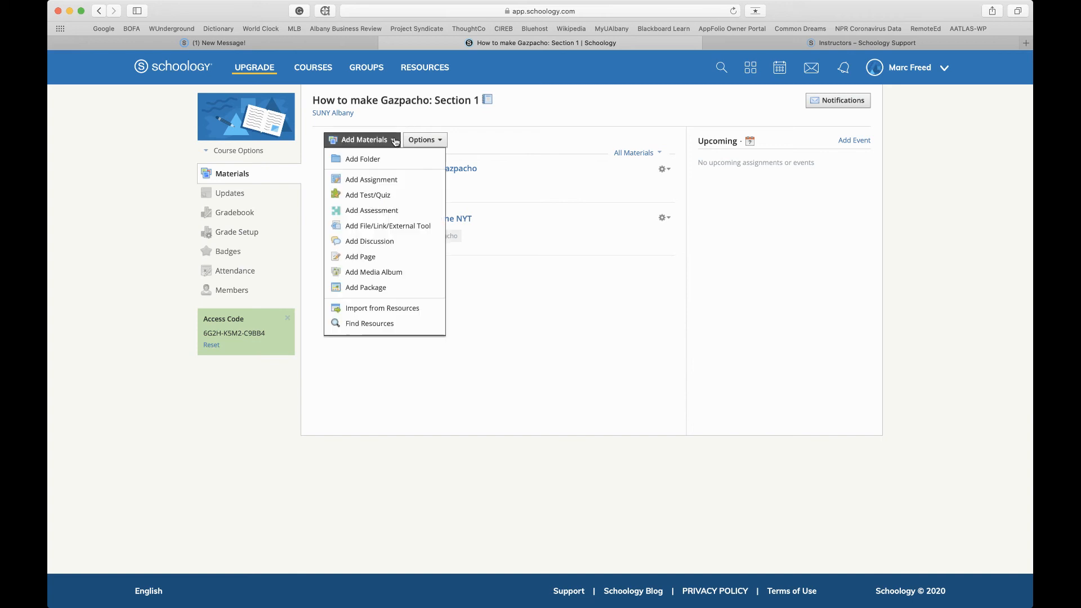
pyautogui.click(396, 140)
pyautogui.click(396, 141)
pyautogui.click(396, 141)
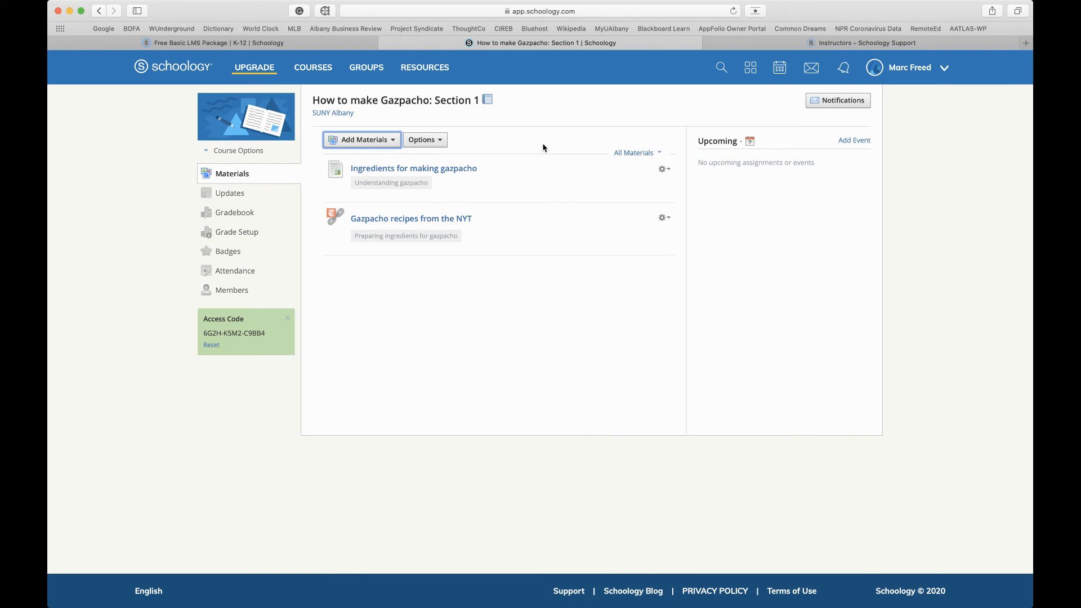
# Open the personal resources collection and view the types of resources that can be added to Home.
pyautogui.click(415, 69)
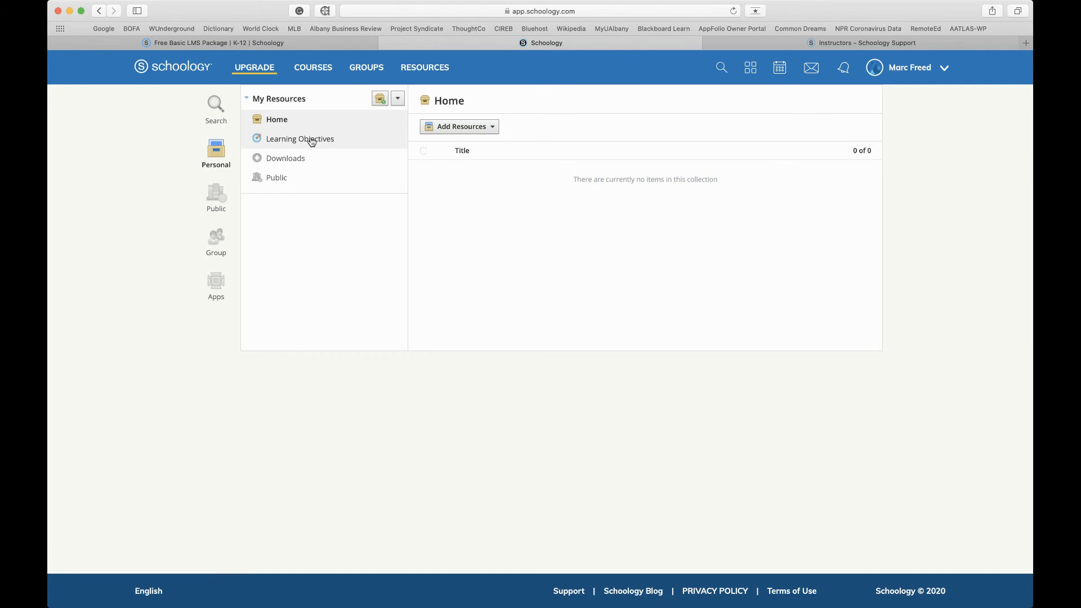
pyautogui.click(494, 128)
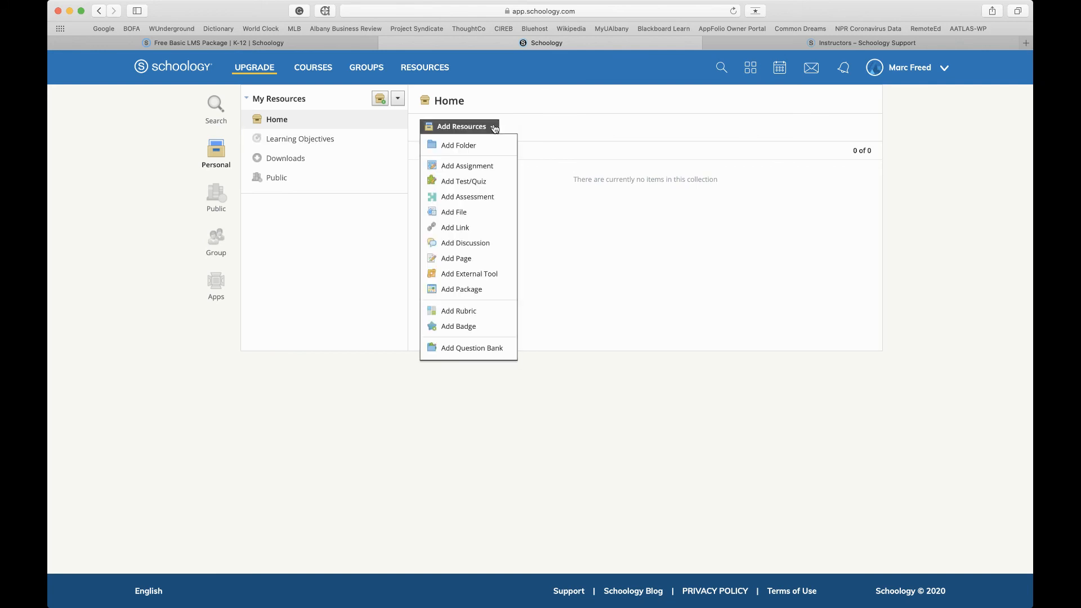
pyautogui.click(494, 128)
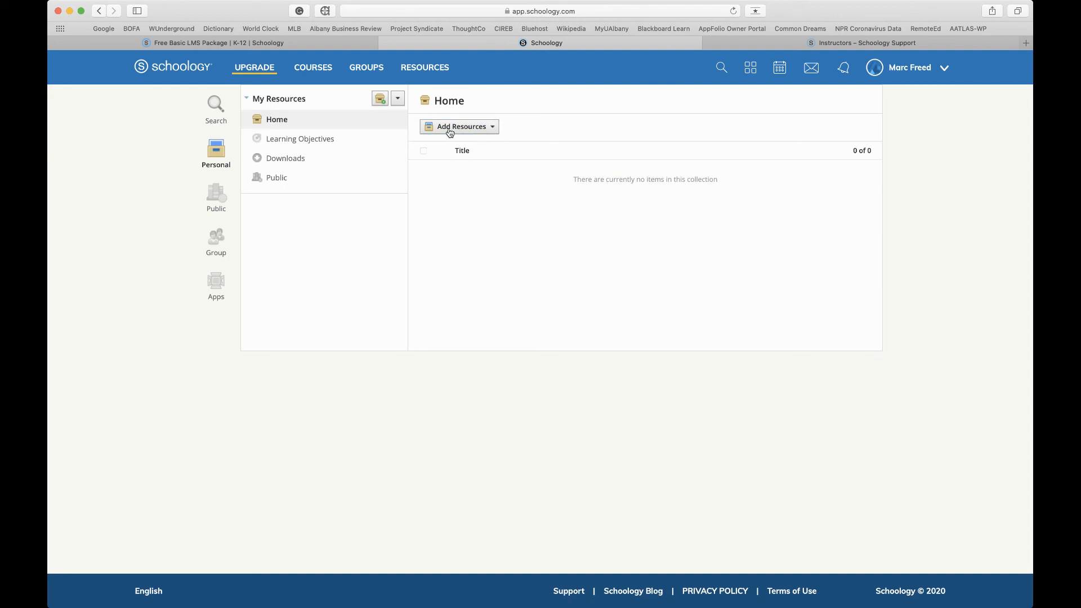
# From the Learning Objectives collection, browse the Common Core standards down to the English Language Arts/Literacy (2010) College- and Career-Readiness Anchor Standards.
pyautogui.click(315, 140)
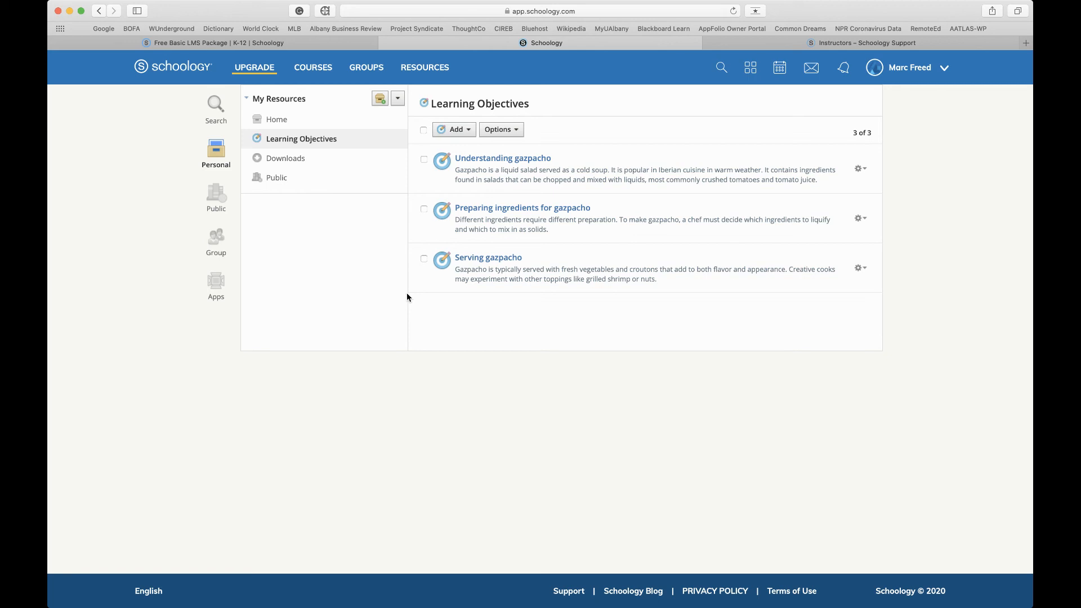
pyautogui.click(470, 130)
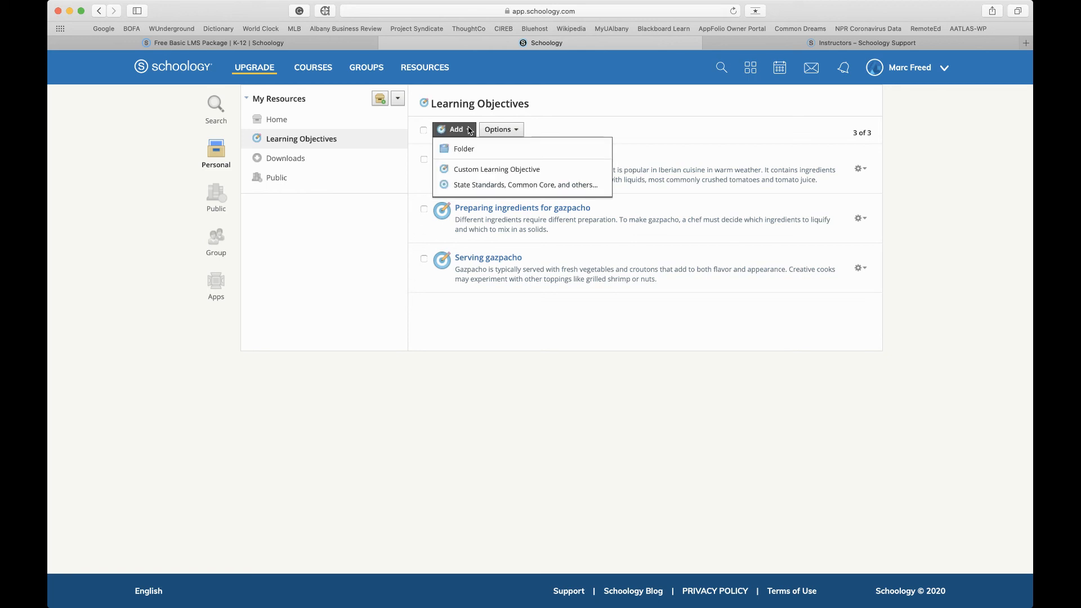
pyautogui.click(475, 187)
pyautogui.click(394, 240)
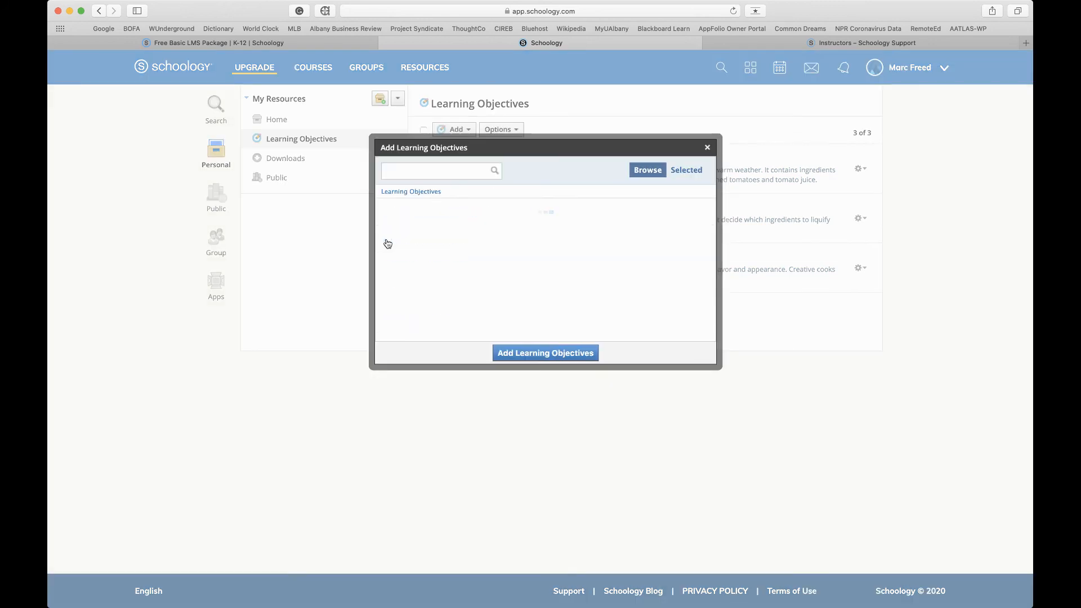
pyautogui.click(389, 213)
pyautogui.click(386, 217)
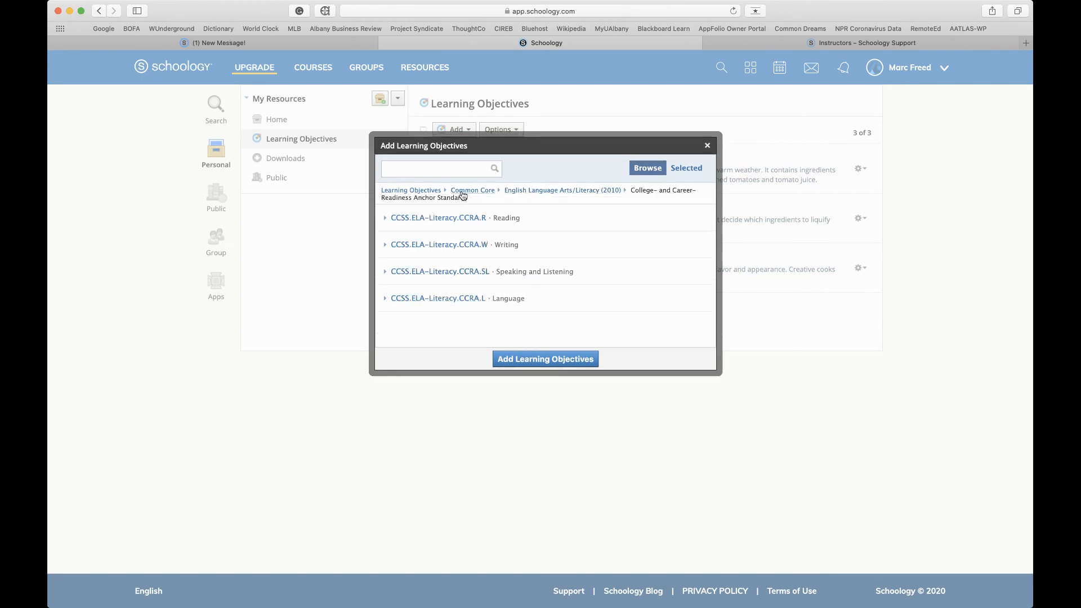
# Look into the Next Generation Science Standards and return to the top level of learning objectives.
pyautogui.click(427, 194)
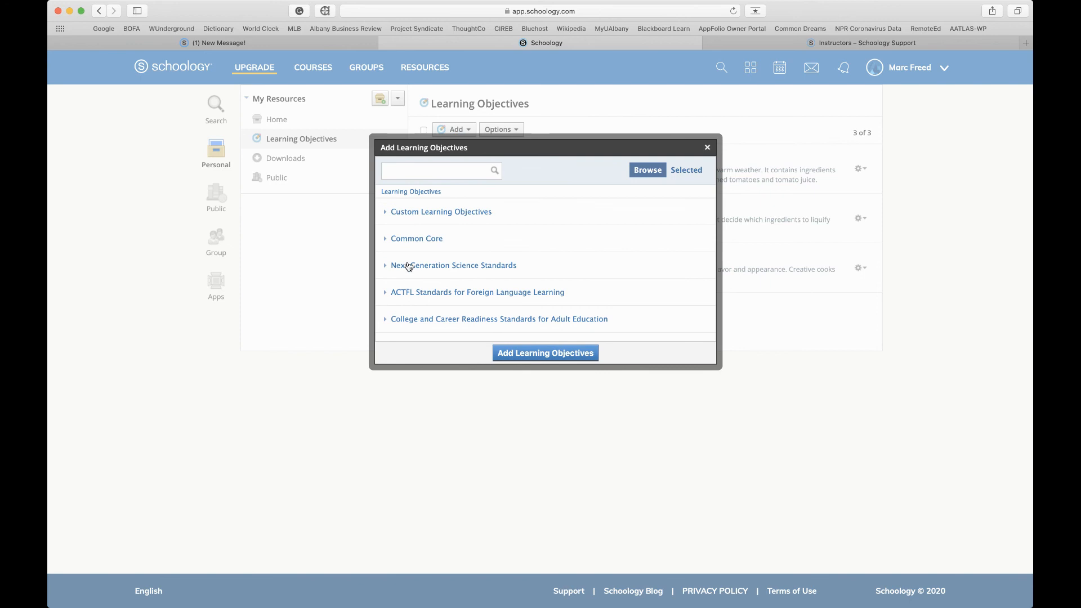
pyautogui.click(386, 267)
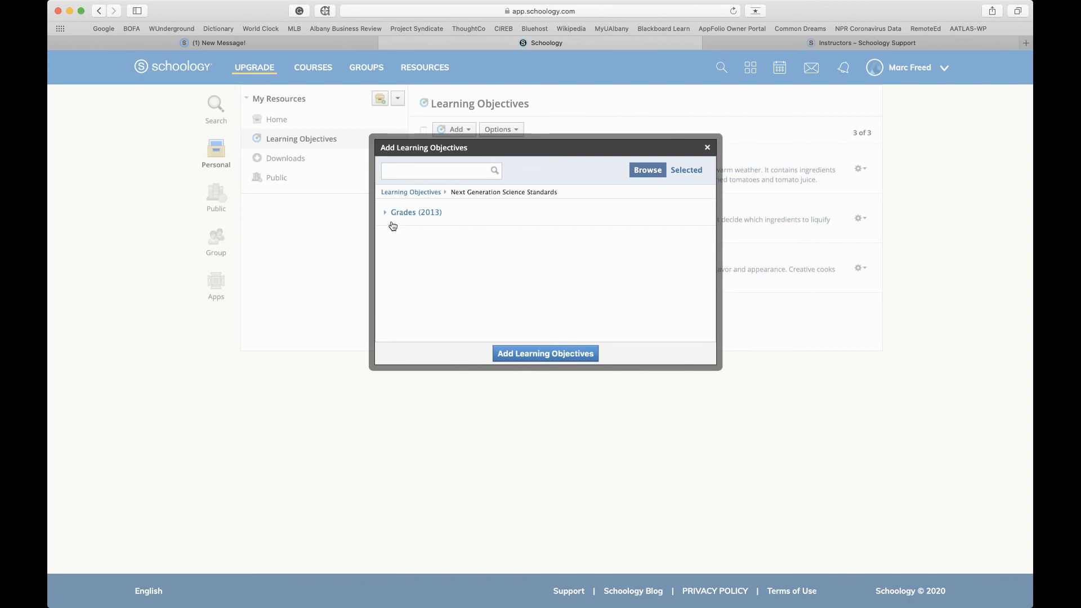
pyautogui.click(419, 194)
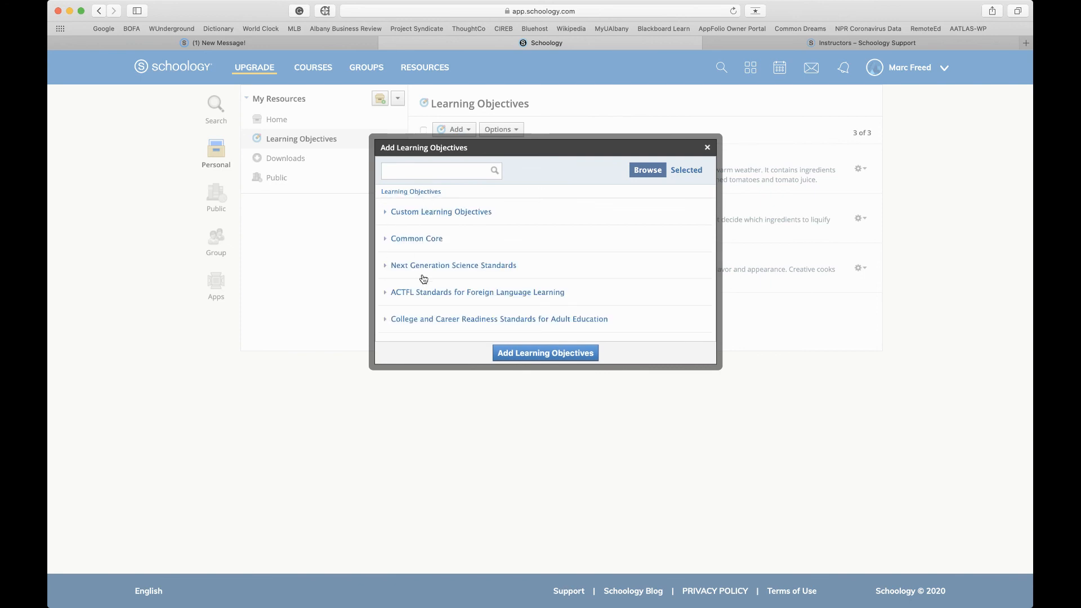
# Browse the State Standards by state, view the New York categories, and close the standards browser without adding any objectives.
pyautogui.scroll(-3, 423, 278)
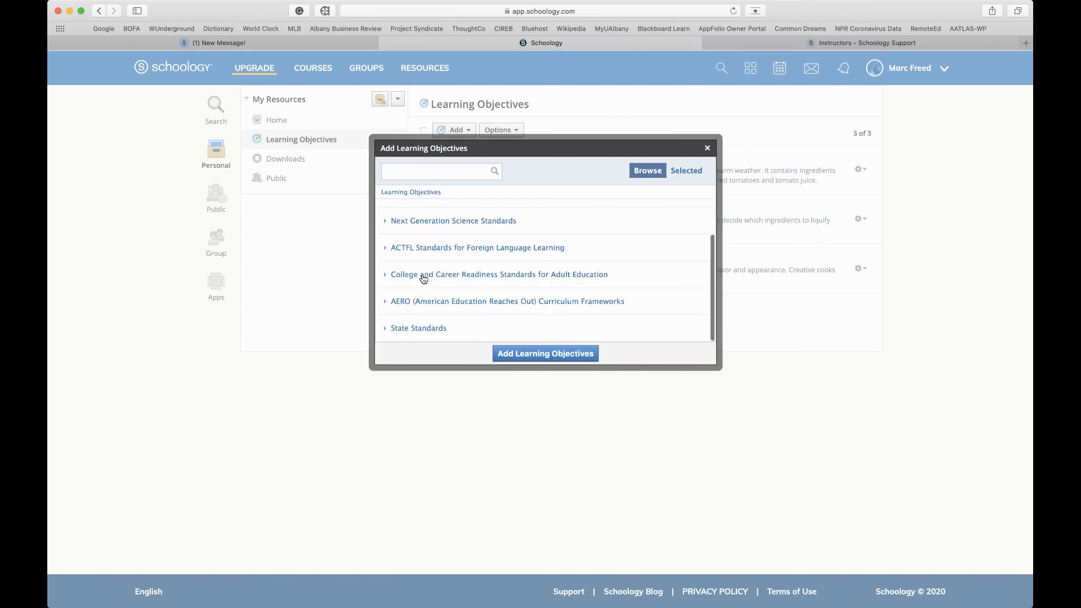
pyautogui.click(386, 329)
pyautogui.scroll(-10, 420, 296)
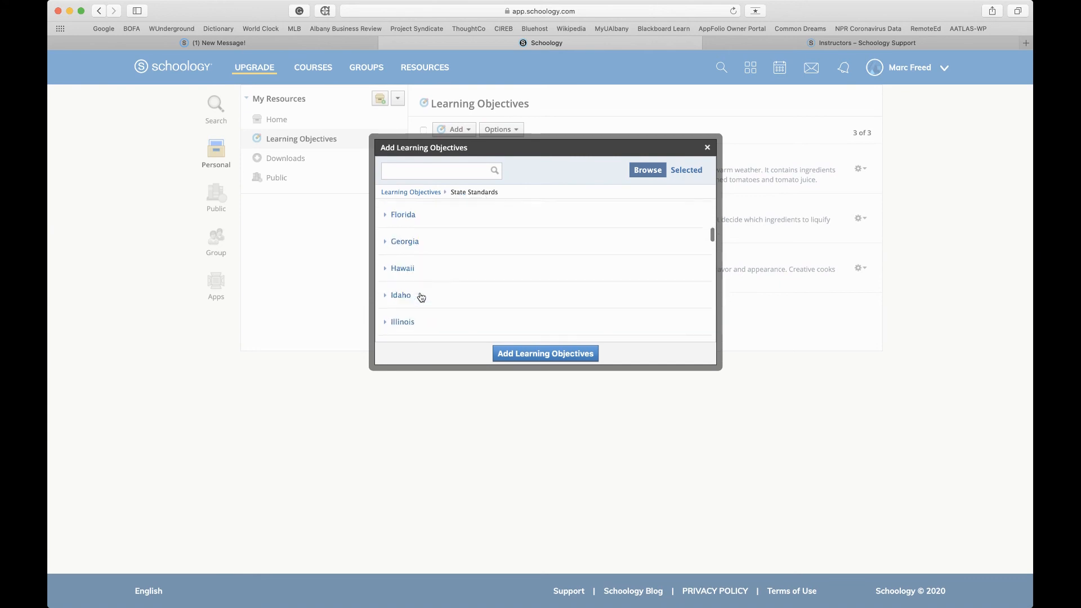
pyautogui.scroll(-3, 421, 297)
pyautogui.scroll(2, 403, 294)
pyautogui.scroll(-4, 403, 293)
pyautogui.scroll(6, 403, 293)
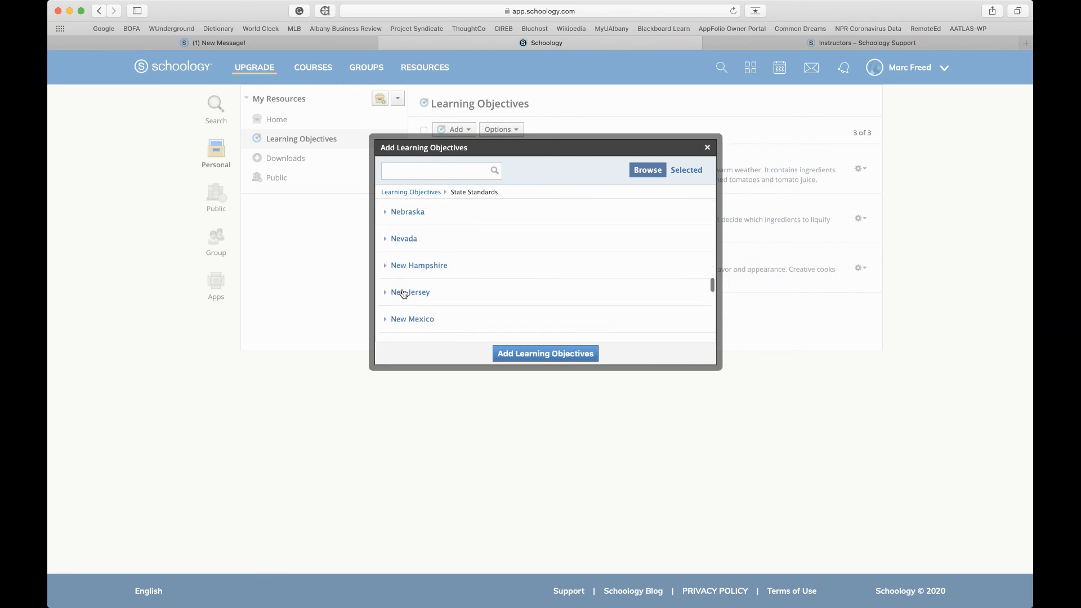
pyautogui.scroll(-8, 403, 294)
pyautogui.scroll(3, 403, 293)
pyautogui.scroll(9, 403, 293)
pyautogui.scroll(20, 404, 294)
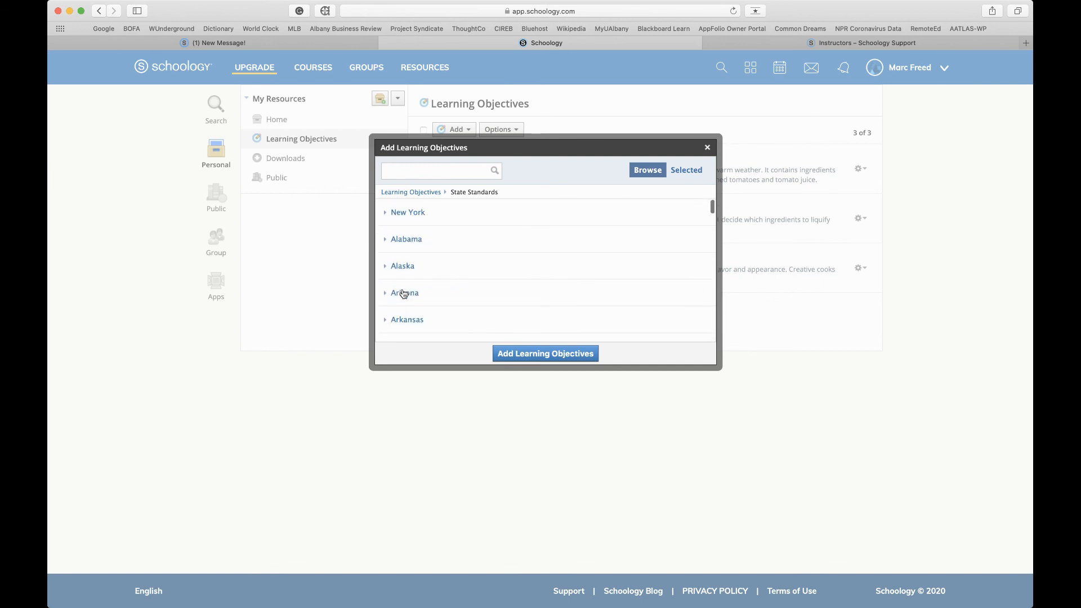
pyautogui.click(386, 215)
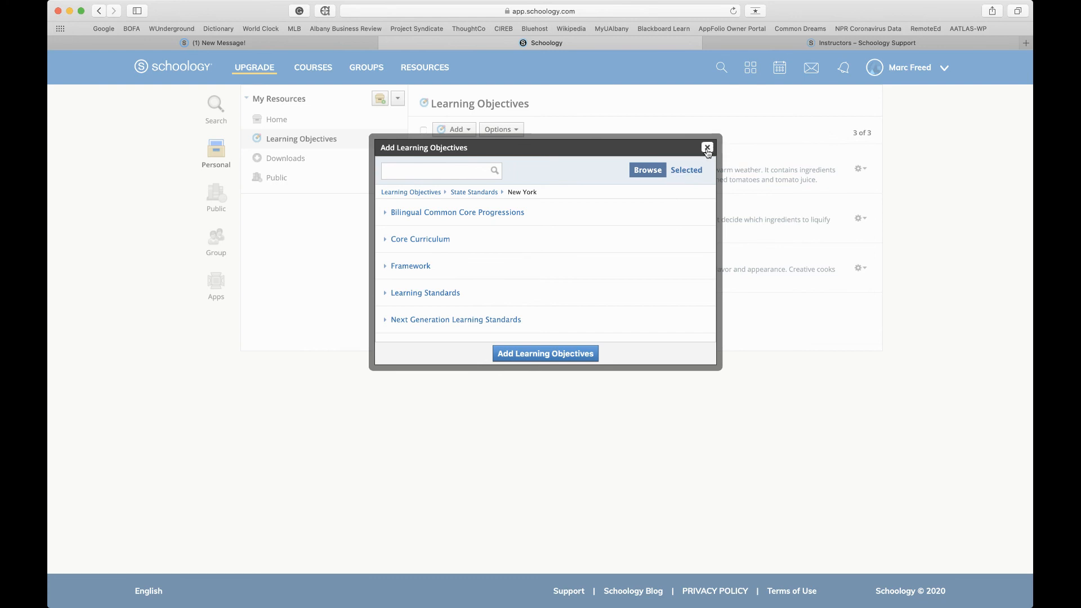
pyautogui.click(707, 148)
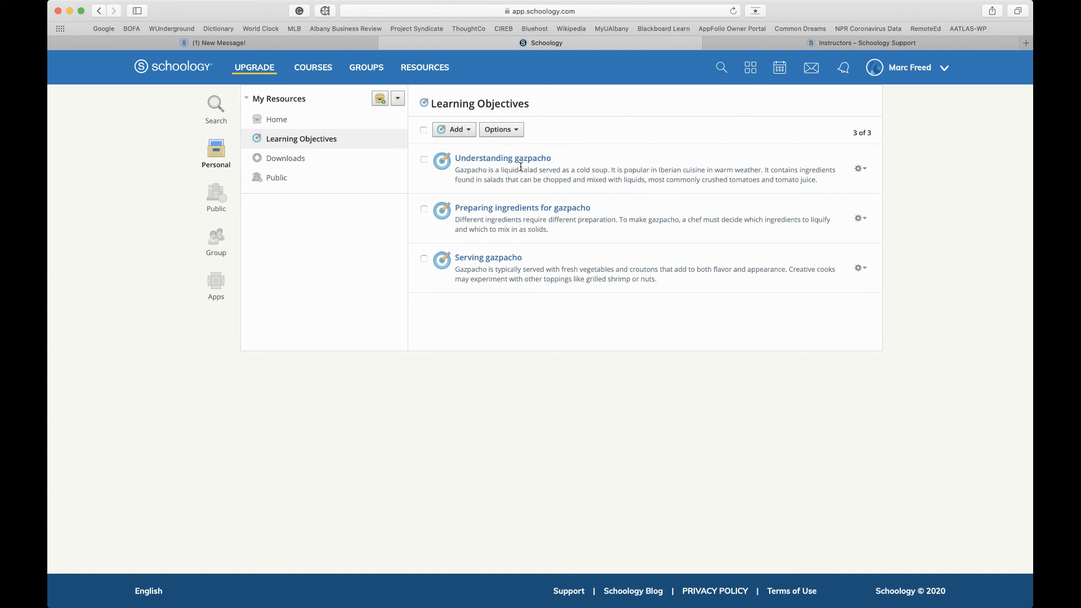
# View the blank form for a custom learning objective and cancel it.
pyautogui.click(470, 132)
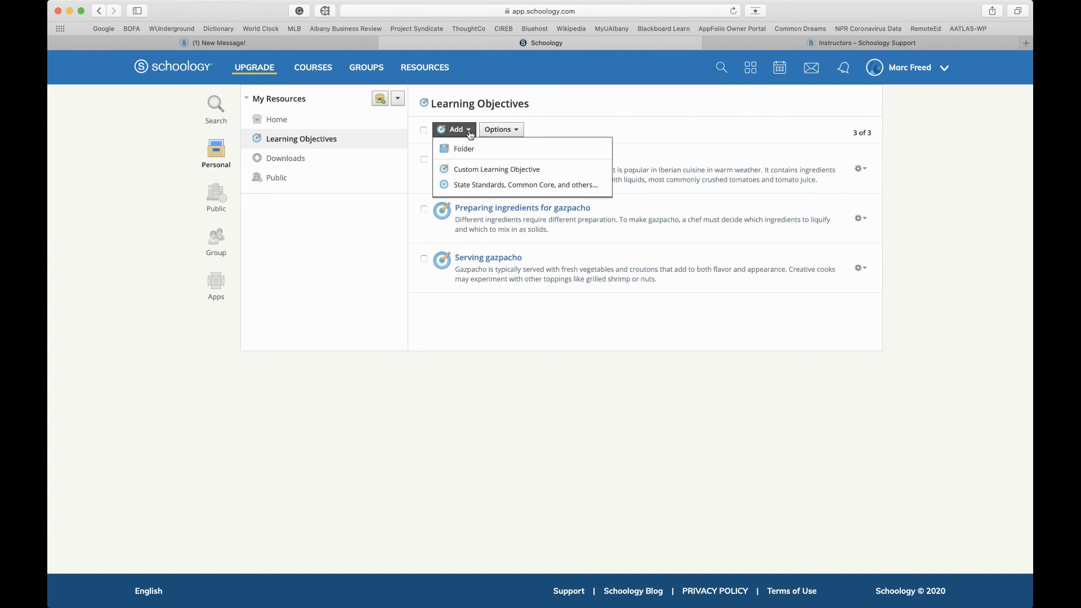
pyautogui.click(470, 168)
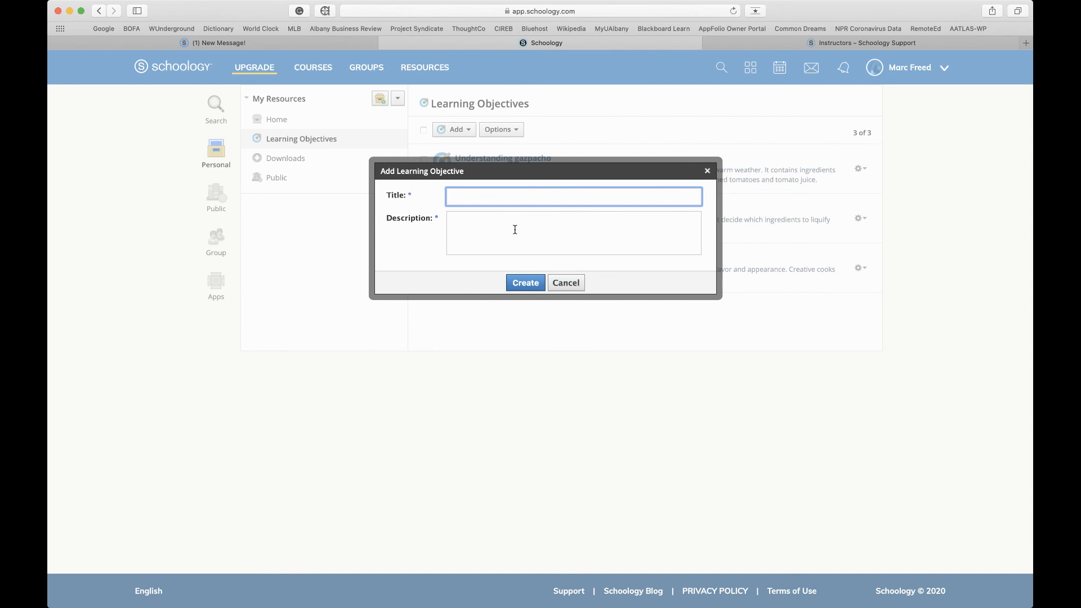
pyautogui.click(566, 284)
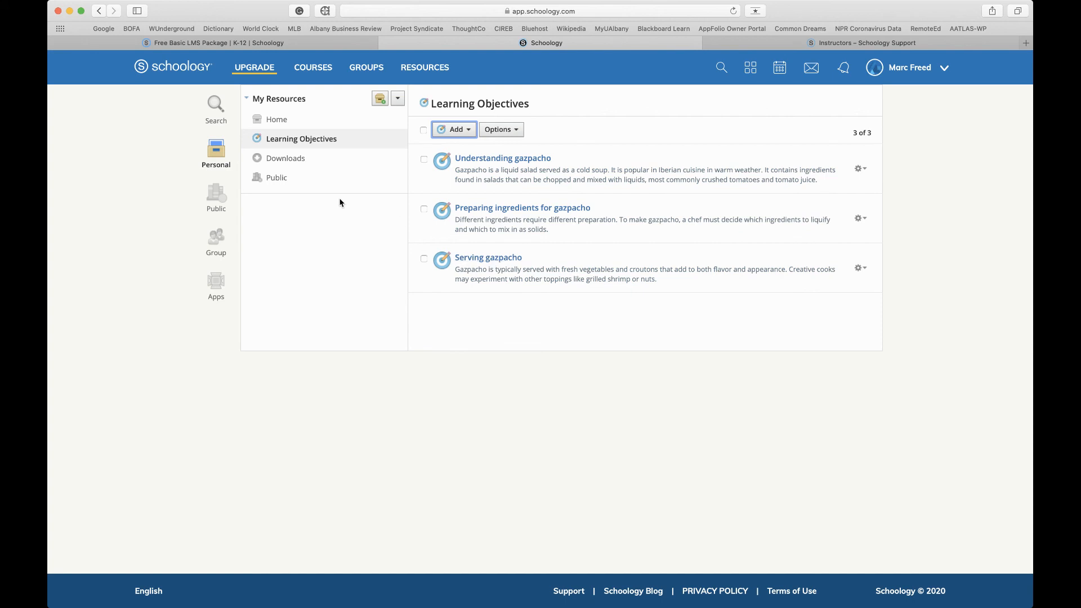
# Return to the How to make Gazpacho course and review the available options for adding materials.
pyautogui.click(312, 70)
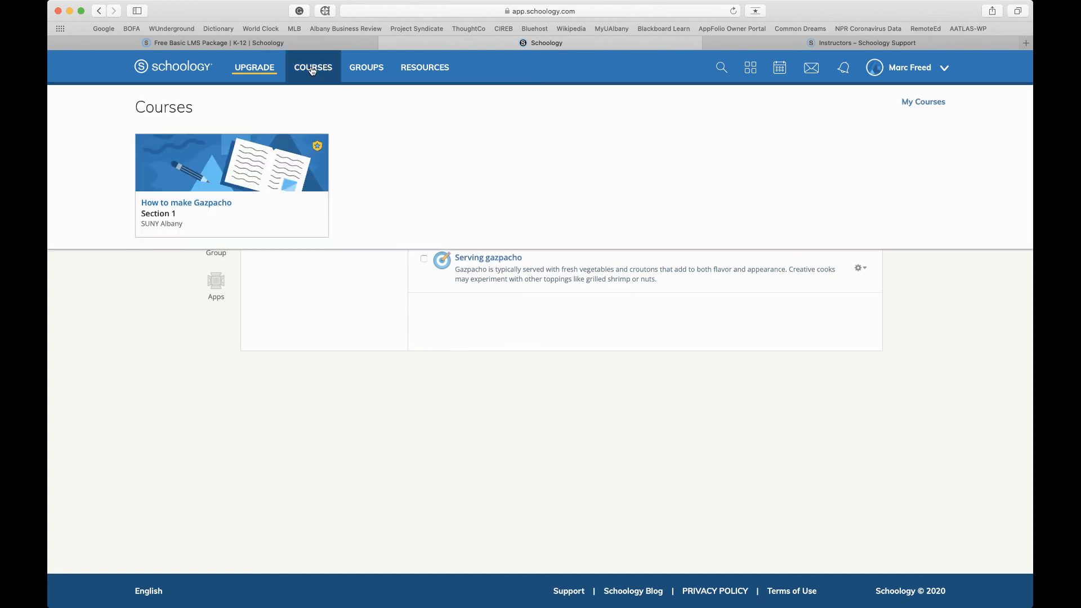
pyautogui.click(189, 204)
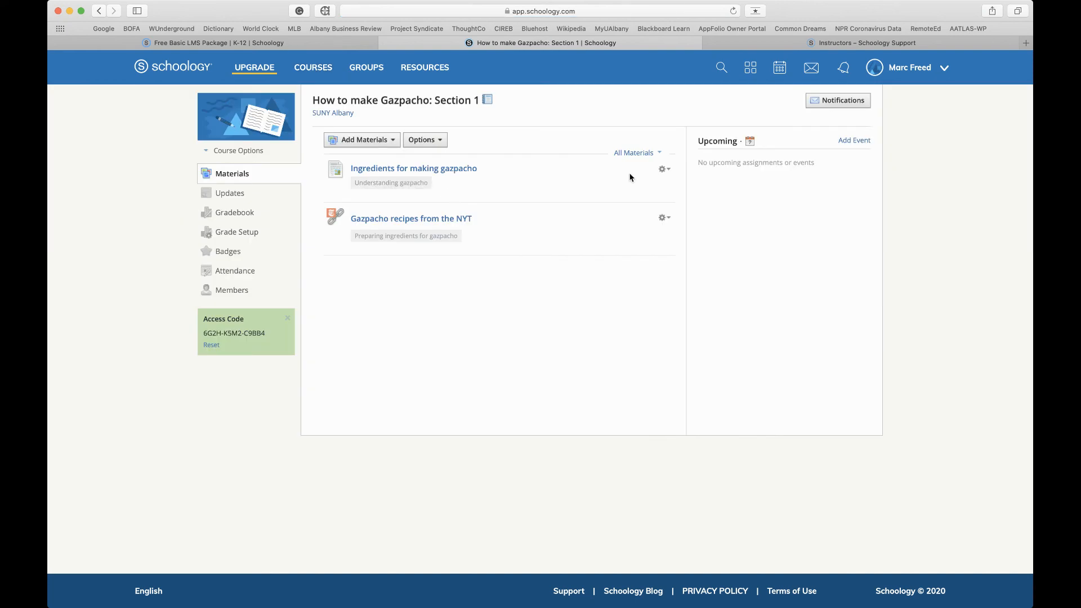
pyautogui.click(394, 141)
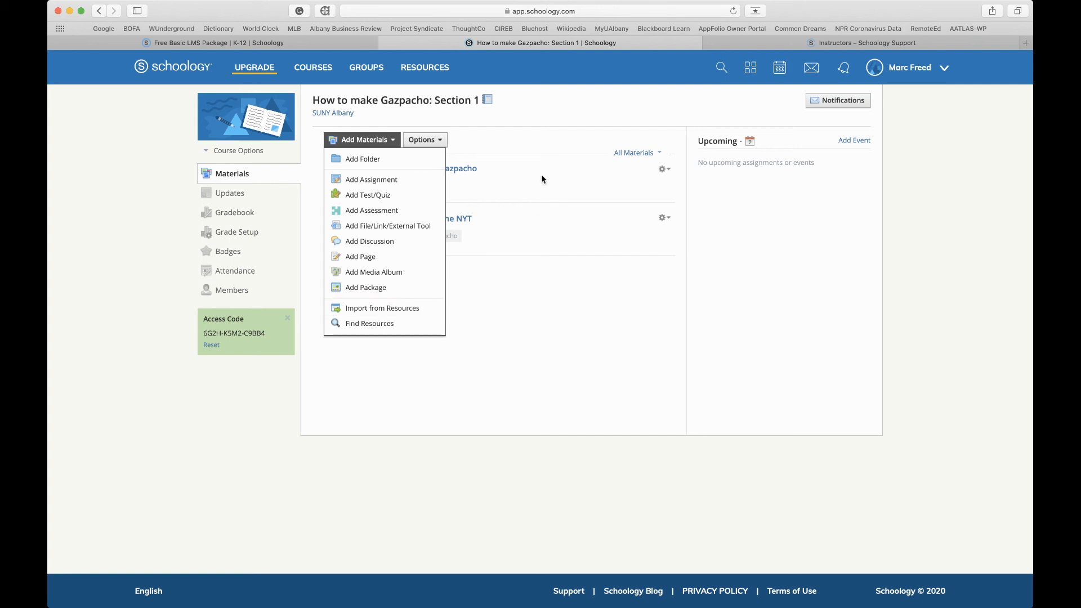
pyautogui.click(481, 150)
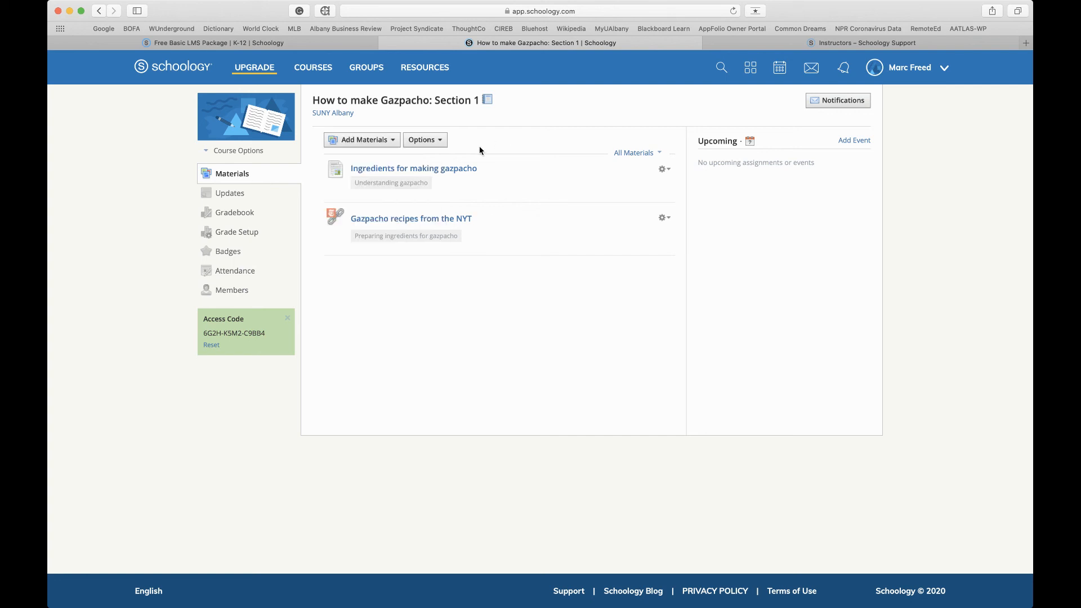
# Open the Ingredients for making gazpacho page for editing and review its attachment, learning objective and display options.
pyautogui.click(383, 172)
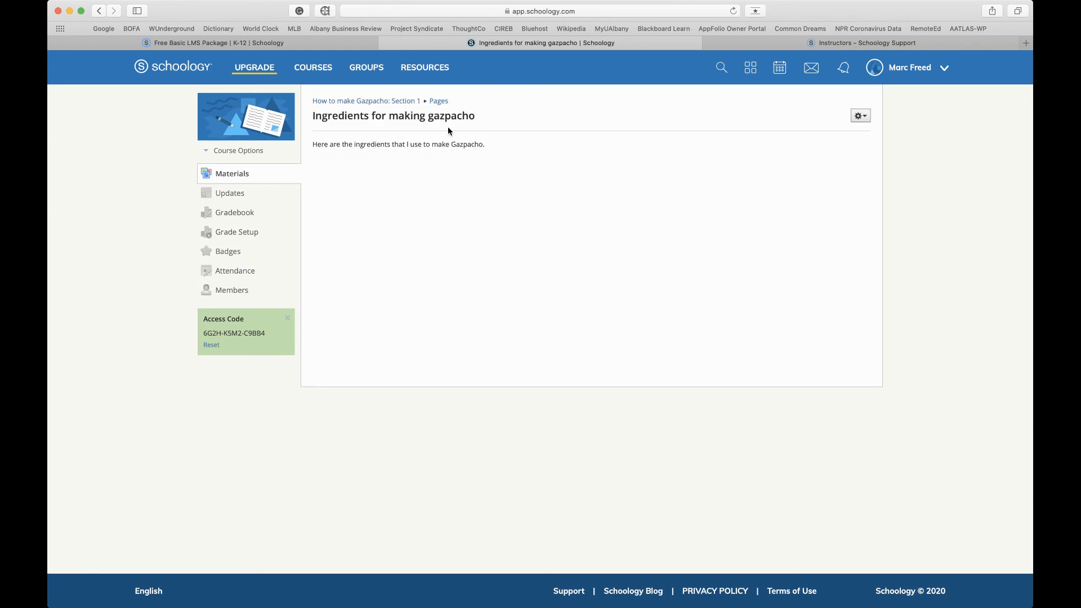
pyautogui.click(861, 116)
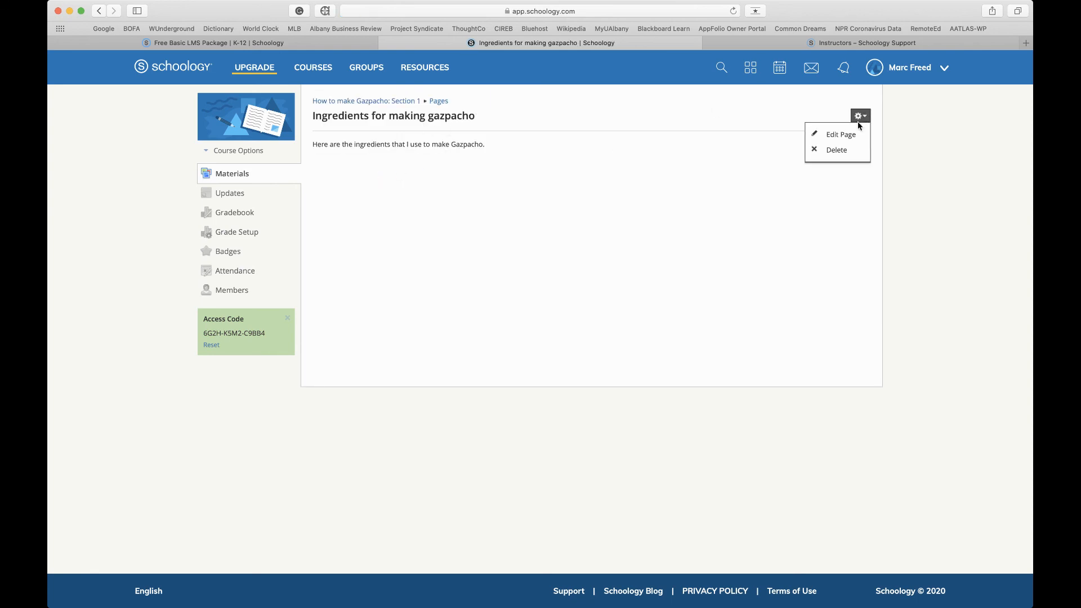
pyautogui.click(829, 134)
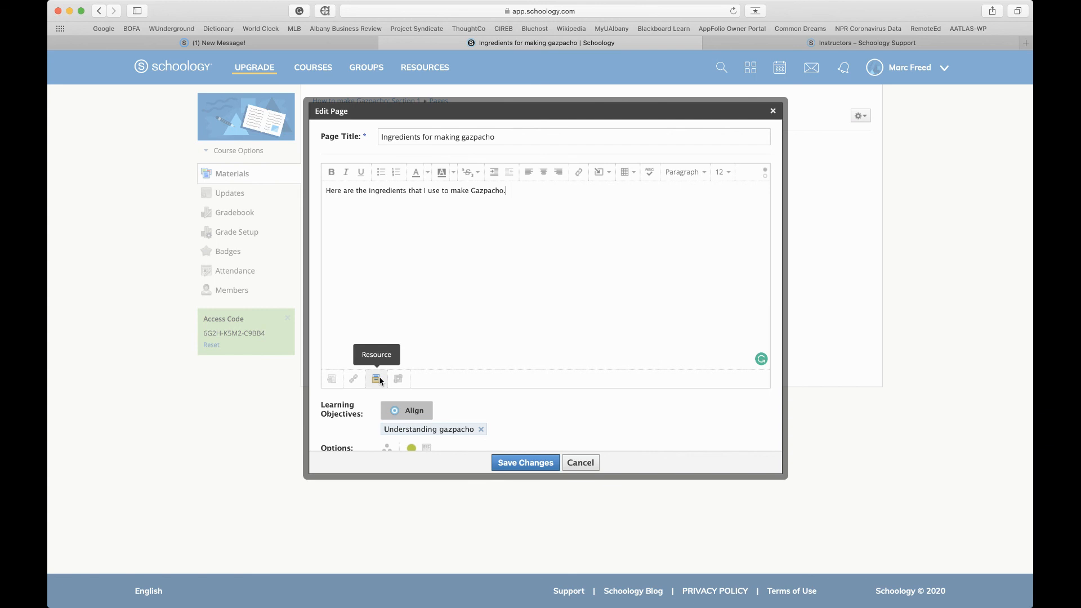
pyautogui.scroll(-1, 459, 340)
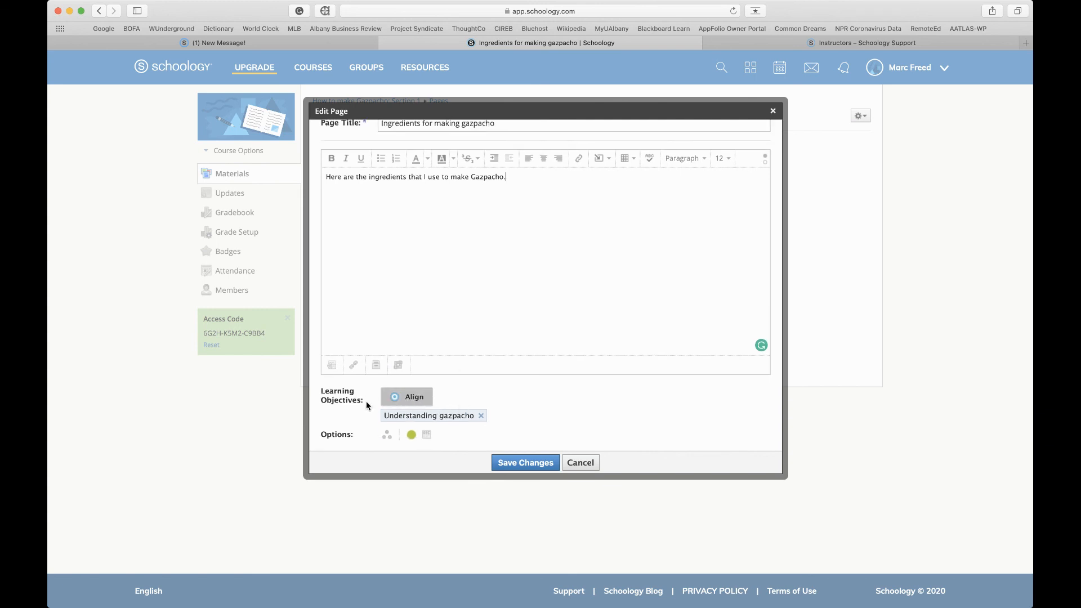
pyautogui.click(396, 399)
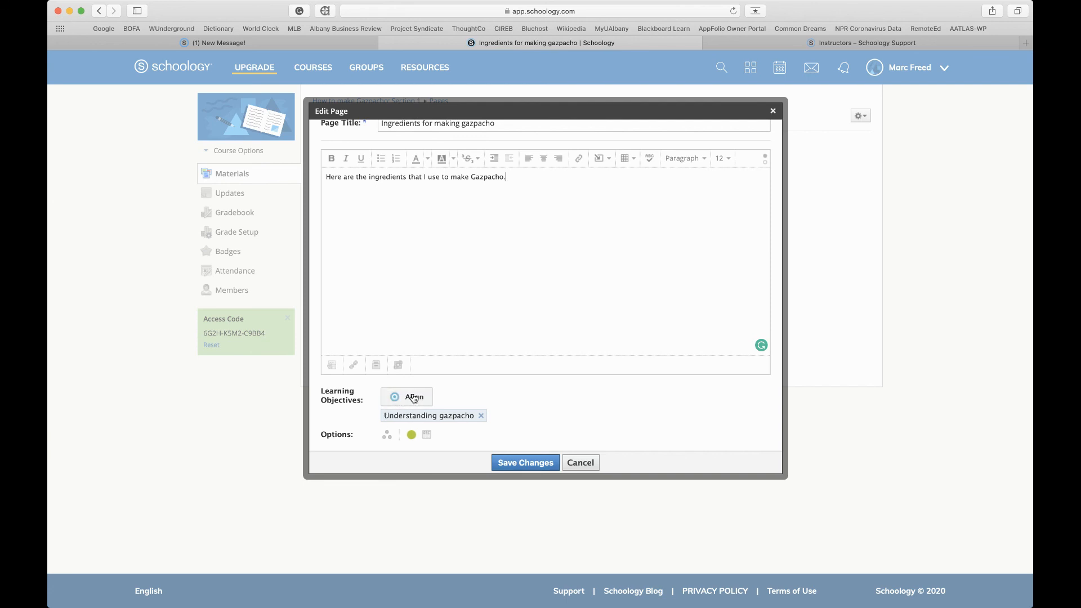
pyautogui.scroll(1, 523, 203)
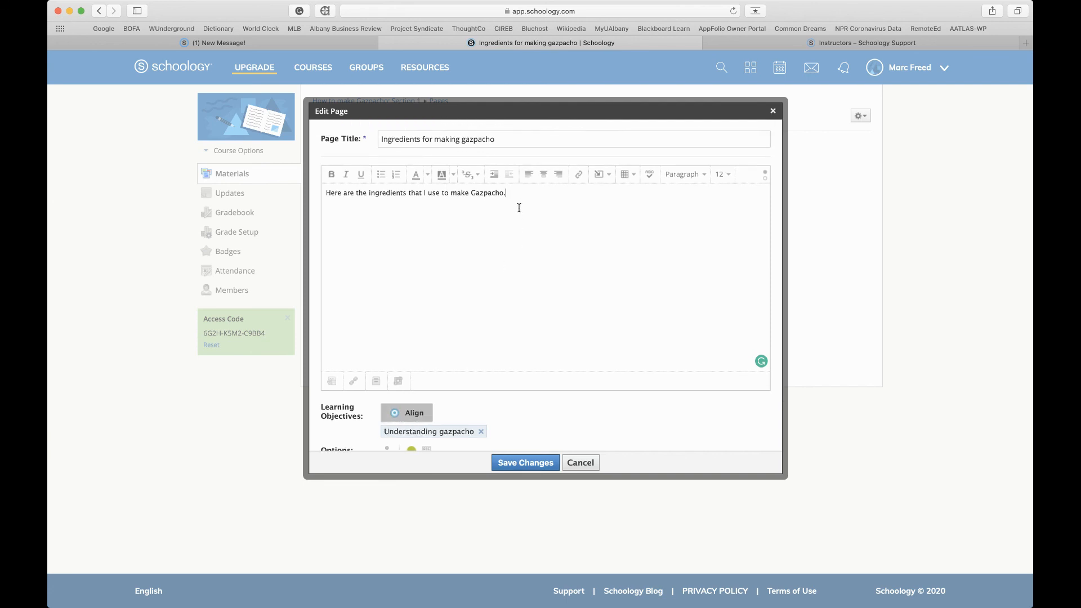
# Start a bulleted list below the intro sentence with the items "Crushed tomatoes" and "tomato", correcting the misspelled word.
pyautogui.click(530, 208)
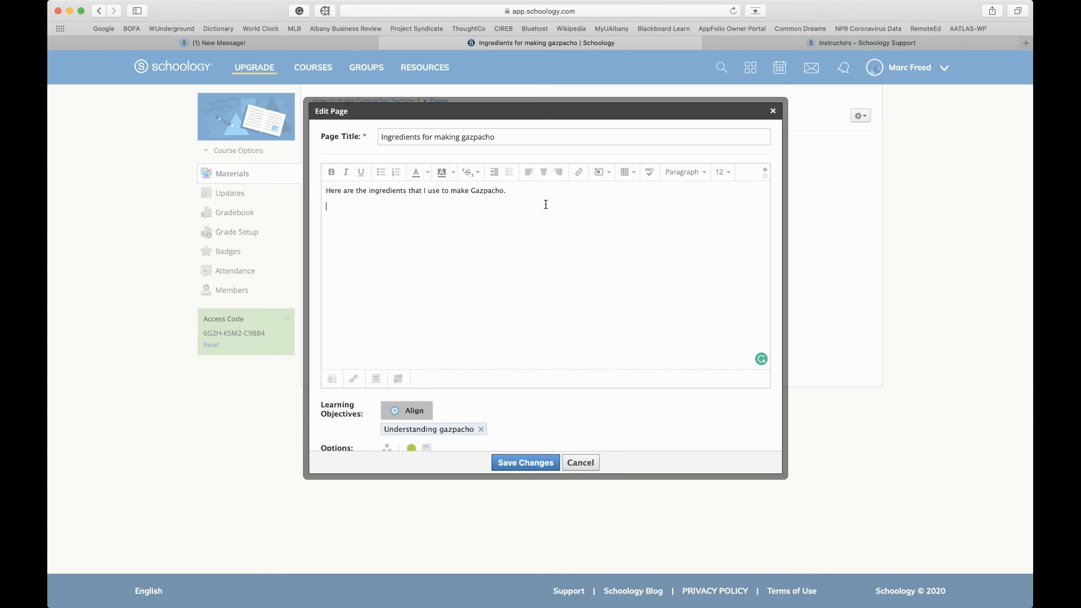
pyautogui.click(381, 173)
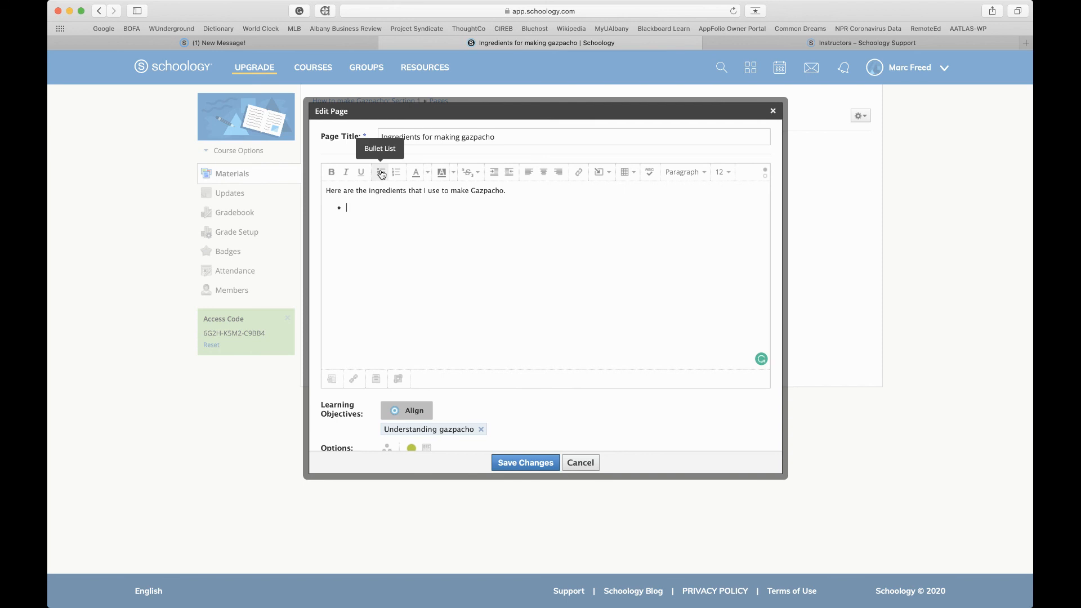
pyautogui.write('Toma')
pyautogui.press('BackSpace')
pyautogui.press('BackSpace')
pyautogui.press('BackSpace')
pyautogui.press('BackSpace')
pyautogui.write('Crushed tomotoes tomato')
pyautogui.press('BackSpace')
pyautogui.write('to')
pyautogui.moveTo(394, 209)
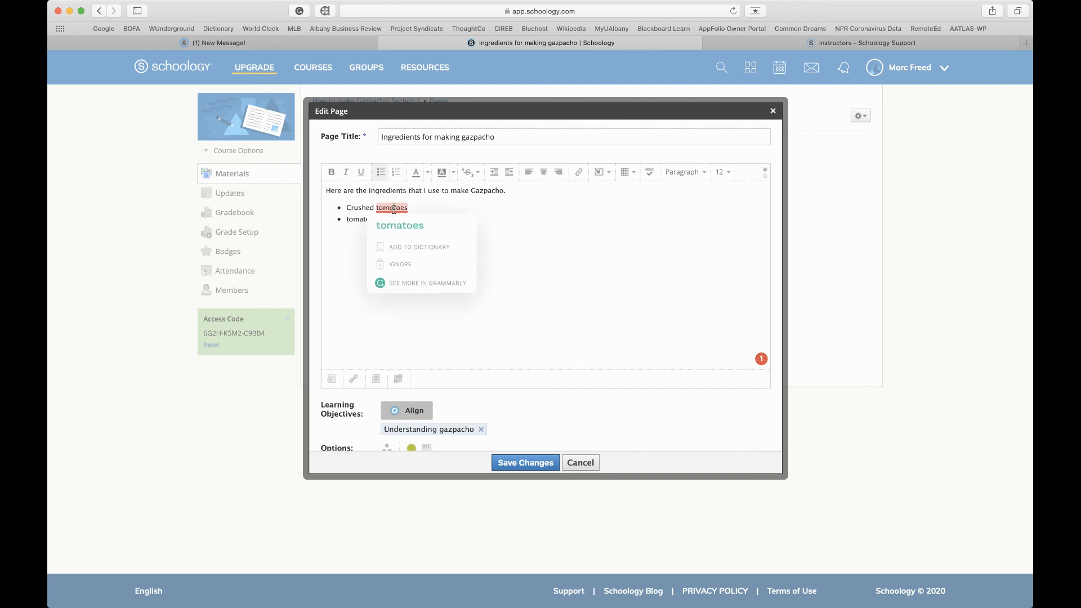
pyautogui.click(398, 225)
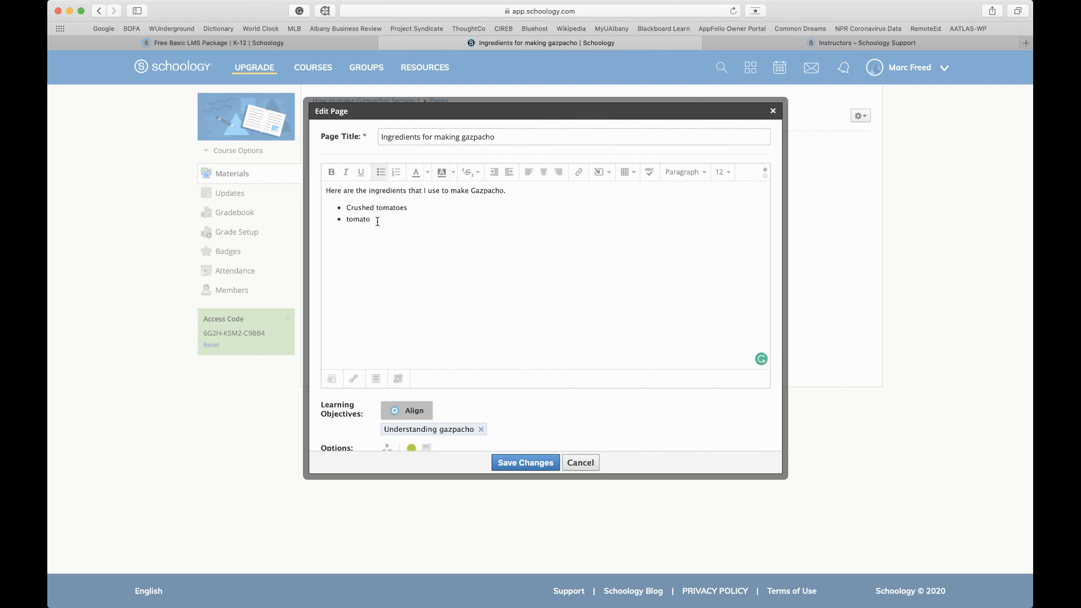
# Complete the second bullet as "tomato juice" and add Cucumbers, Green peppers, carrots, olive oil and red wine vinegar.
pyautogui.write('ouice')
pyautogui.moveTo(383, 219)
pyautogui.click(383, 246)
pyautogui.write('cumbers ')
pyautogui.write('G')
pyautogui.write('reen peppe')
pyautogui.write('rs ')
pyautogui.write('carrots ')
pyautogui.write('oliv')
pyautogui.write('e oil ')
pyautogui.write('red wine ')
pyautogui.write('vinegar ')
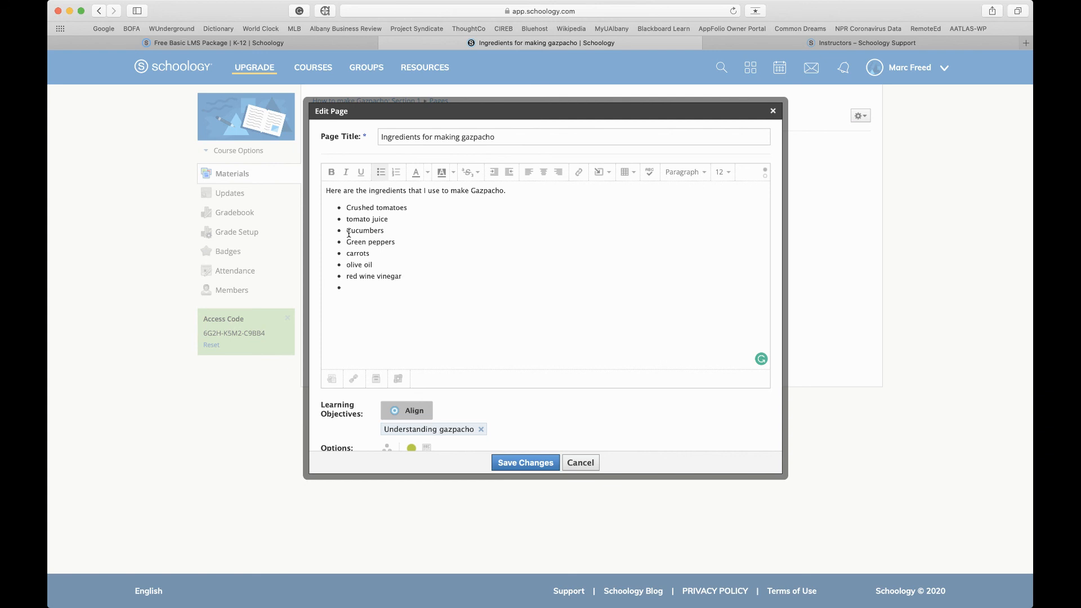
# Add "salt" and "garlic" as the last two bullets and save the page changes.
pyautogui.write('sal')
pyautogui.write('ty')
pyautogui.press('Return')
pyautogui.press('BackSpace')
pyautogui.press('BackSpace')
pyautogui.press('BackSpace')
pyautogui.write('garlic')
pyautogui.click(525, 463)
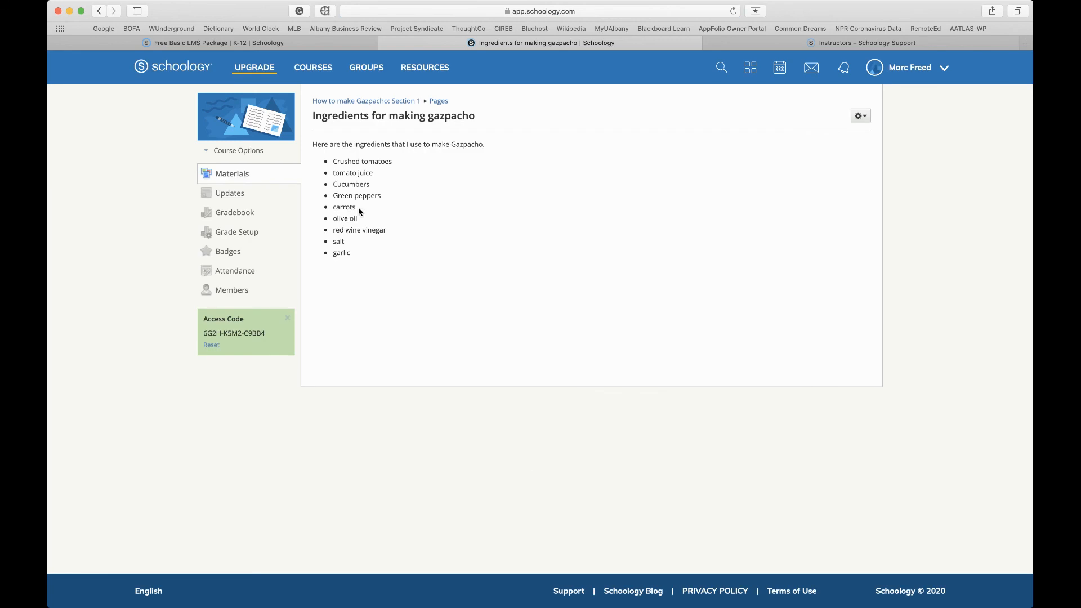
# Return to the How to make Gazpacho course, view the blank form for adding a link, and close it without adding anything.
pyautogui.click(390, 103)
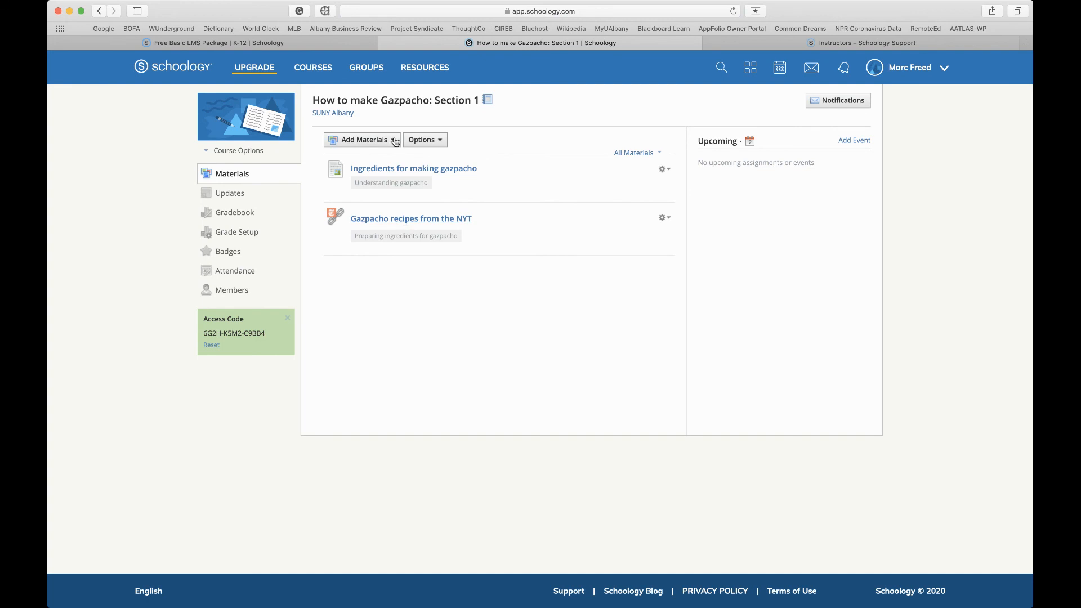
pyautogui.click(394, 140)
pyautogui.click(388, 227)
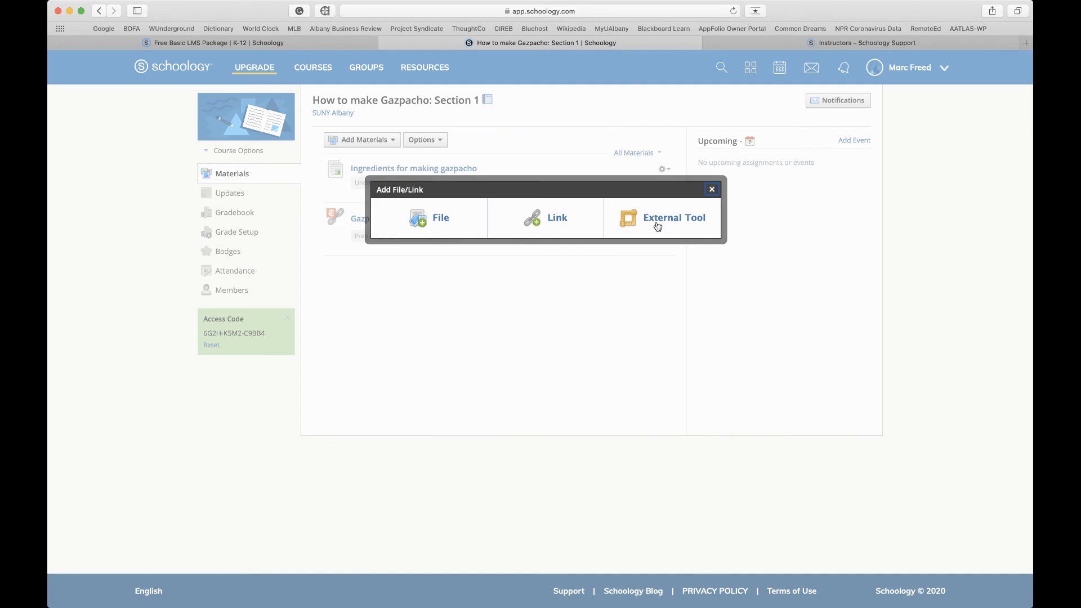
pyautogui.click(558, 219)
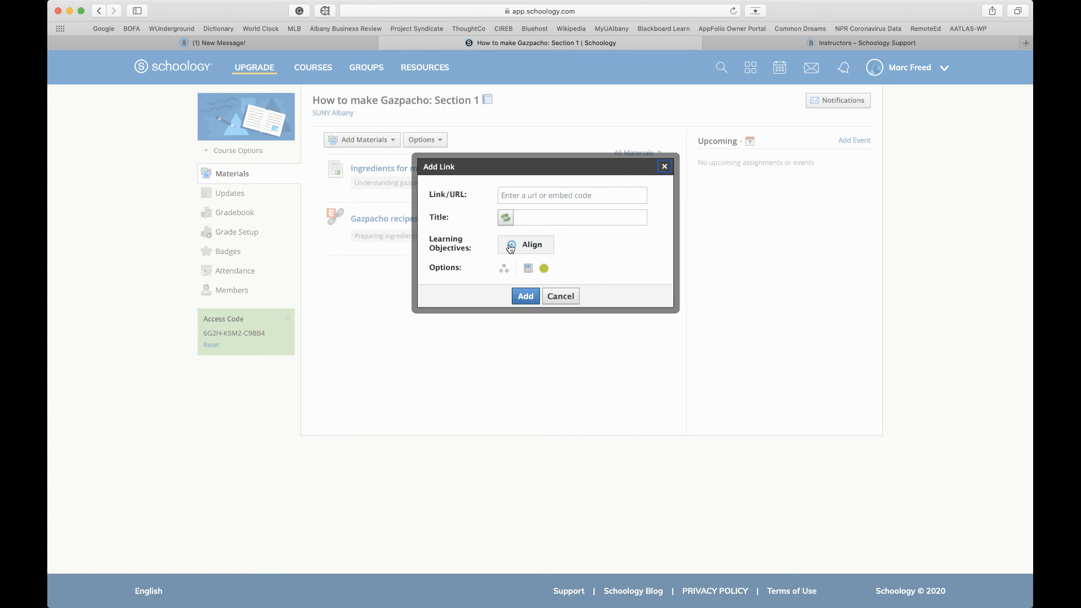
pyautogui.click(560, 297)
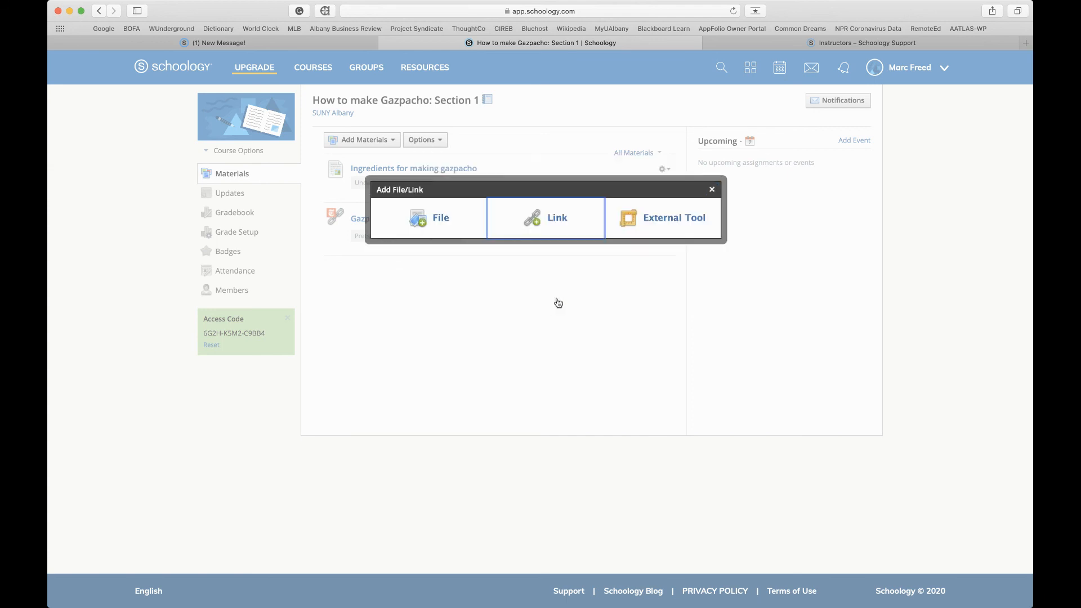
pyautogui.click(708, 194)
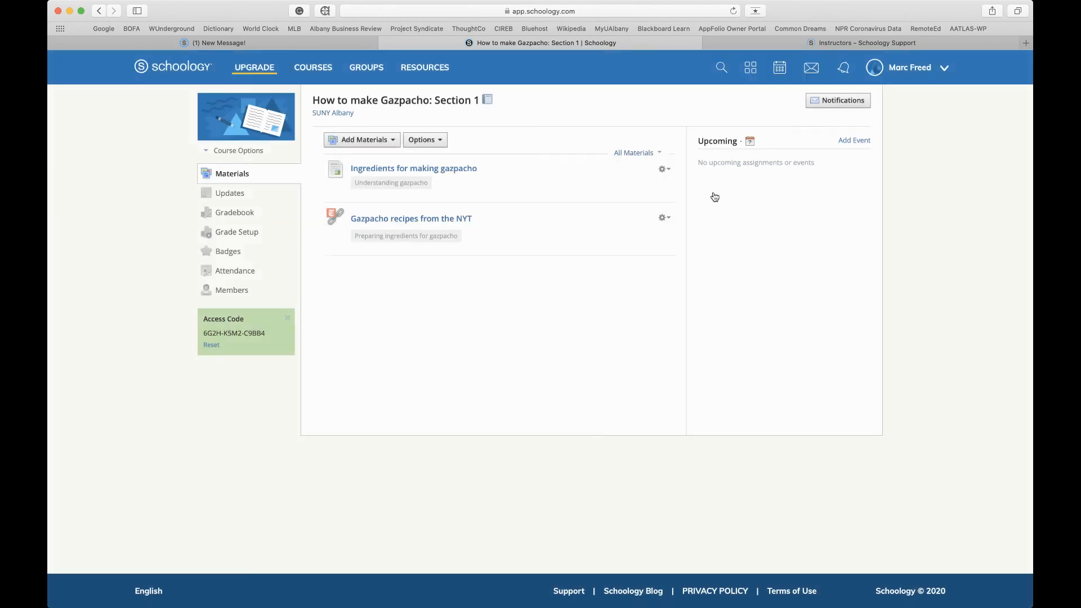
# View the Gazpacho recipes from the NYT material and follow its link to the NYT Cooking website.
pyautogui.click(442, 219)
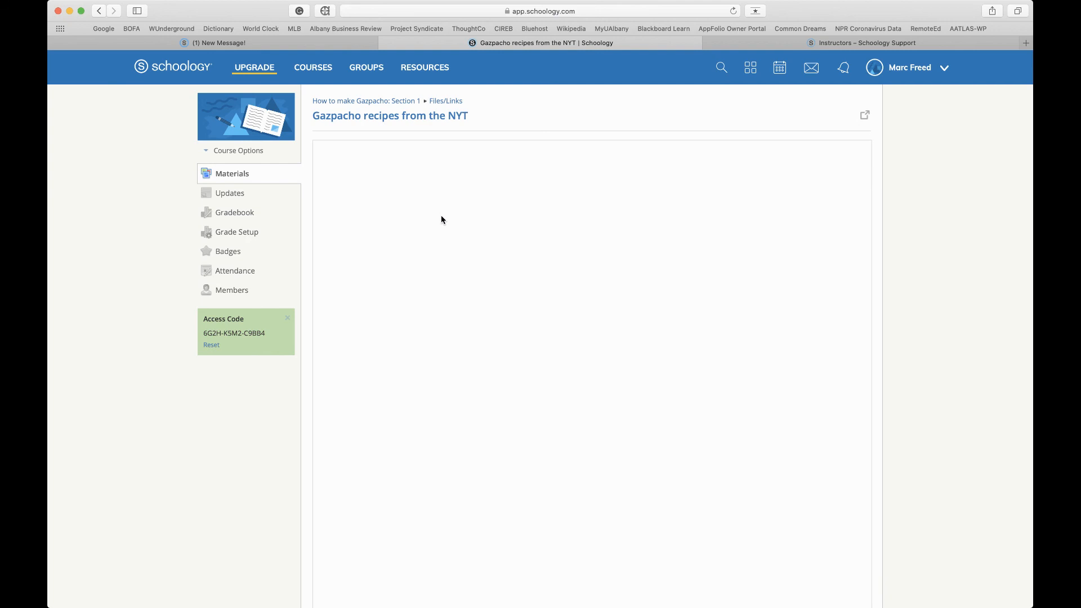
pyautogui.scroll(-3, 441, 220)
pyautogui.scroll(3, 442, 220)
pyautogui.scroll(-3, 522, 298)
pyautogui.scroll(3, 522, 298)
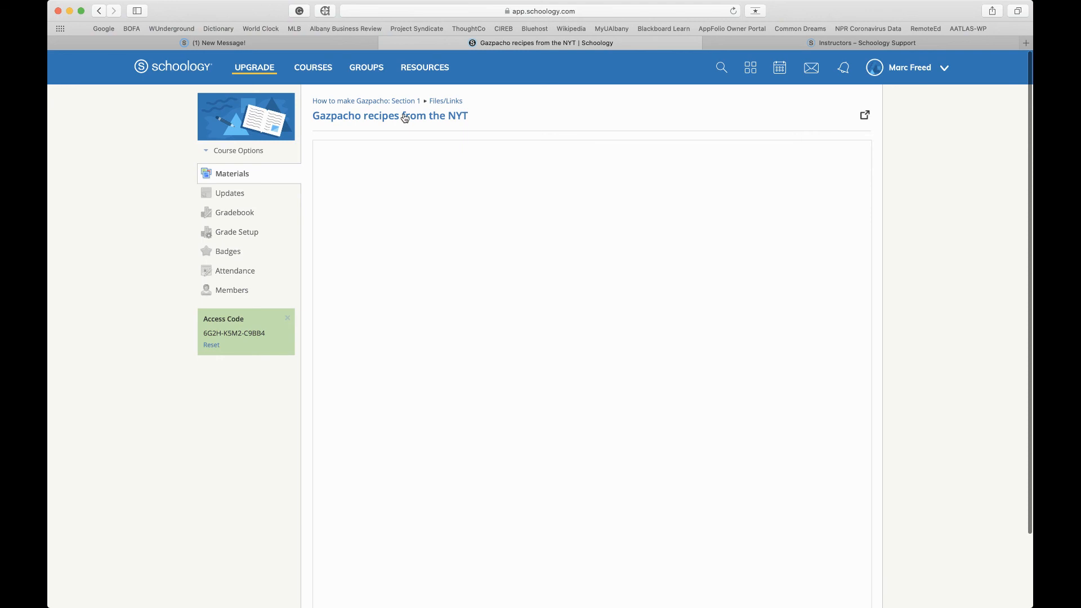
pyautogui.click(403, 115)
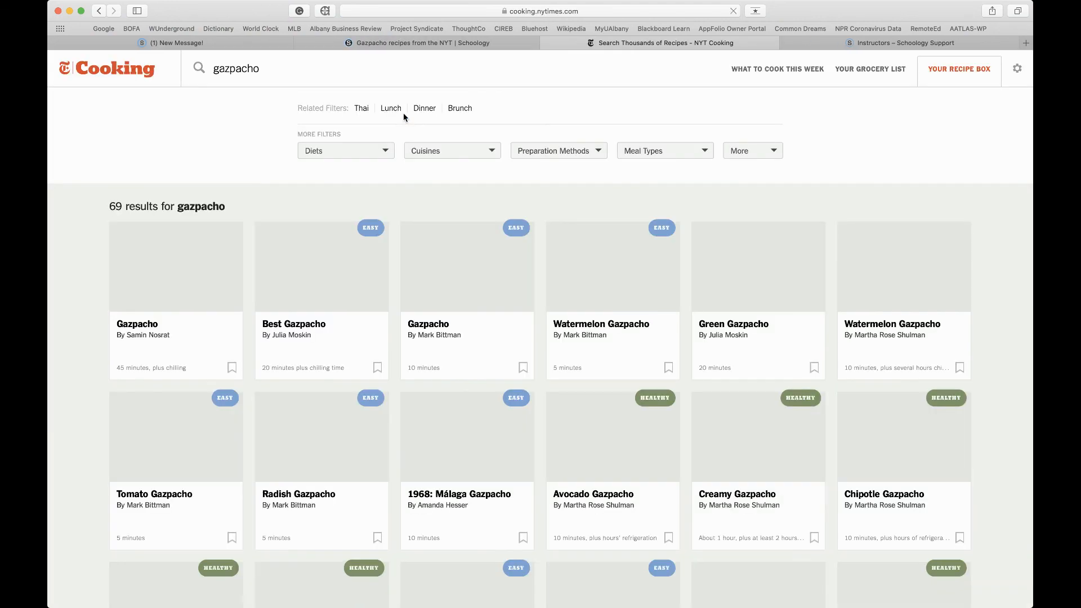
# Compare the course's link page with the NYT Cooking site and browse the gazpacho recipes there.
pyautogui.click(499, 44)
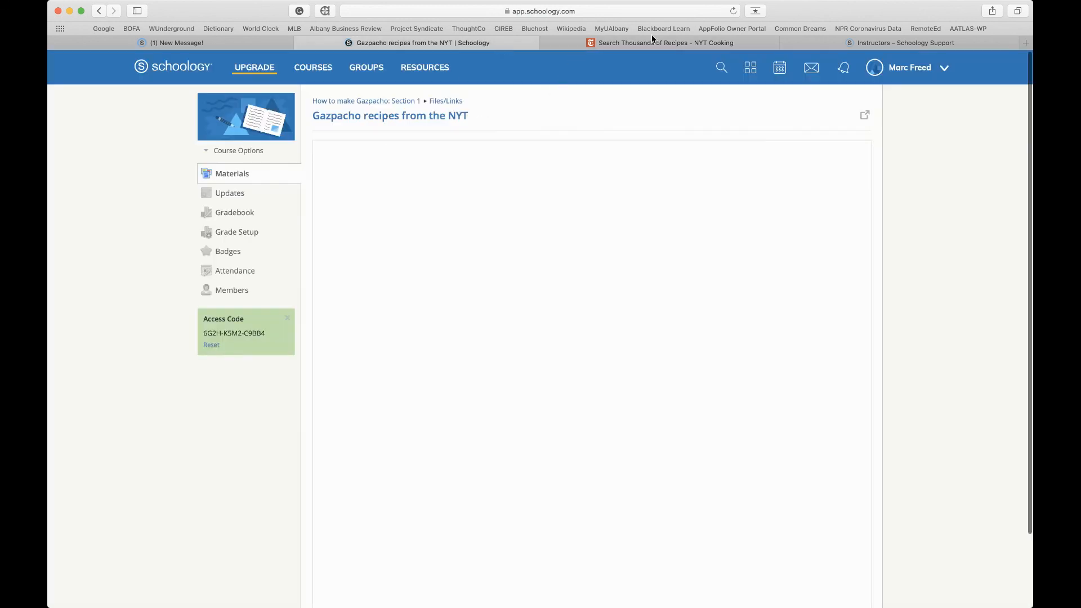
pyautogui.click(749, 43)
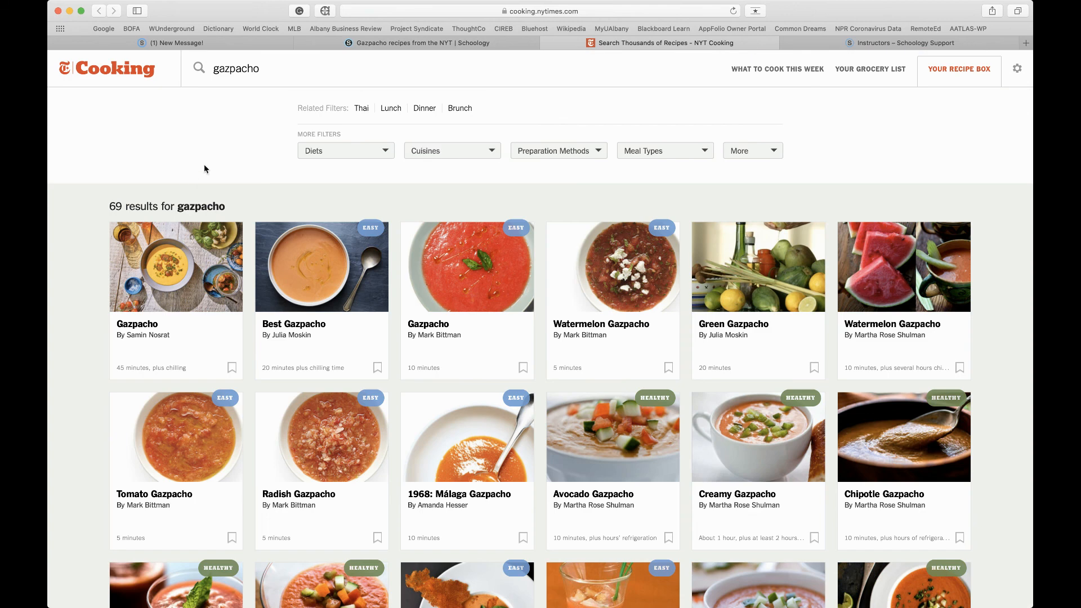
pyautogui.scroll(-2, 234, 294)
pyautogui.scroll(2, 234, 293)
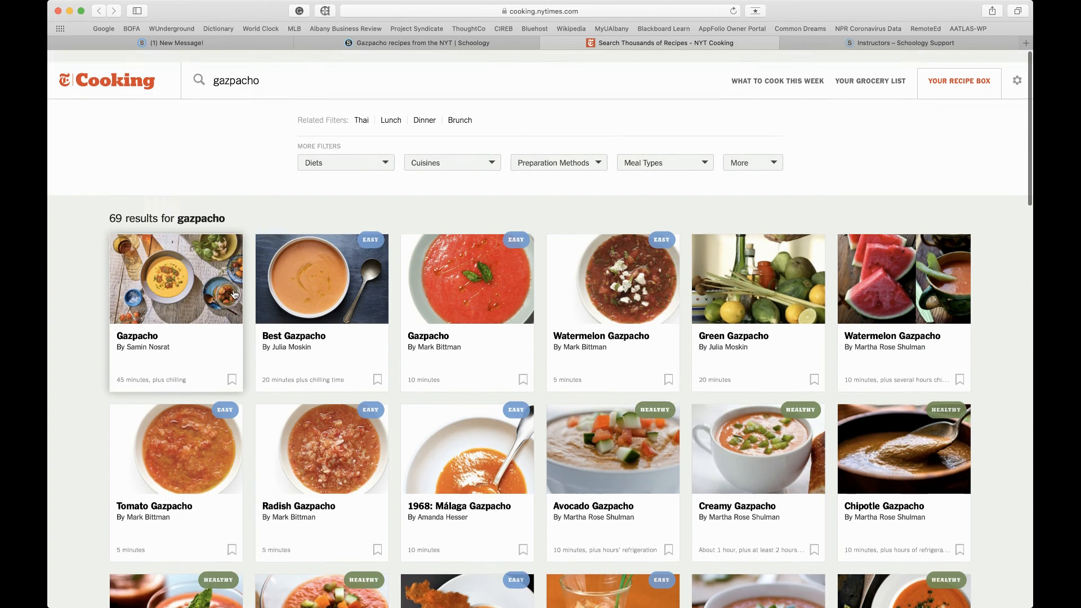
pyautogui.scroll(-1, 235, 294)
pyautogui.scroll(1, 235, 294)
# Return to the How to make Gazpacho course materials and look over the account options without choosing any.
pyautogui.click(241, 42)
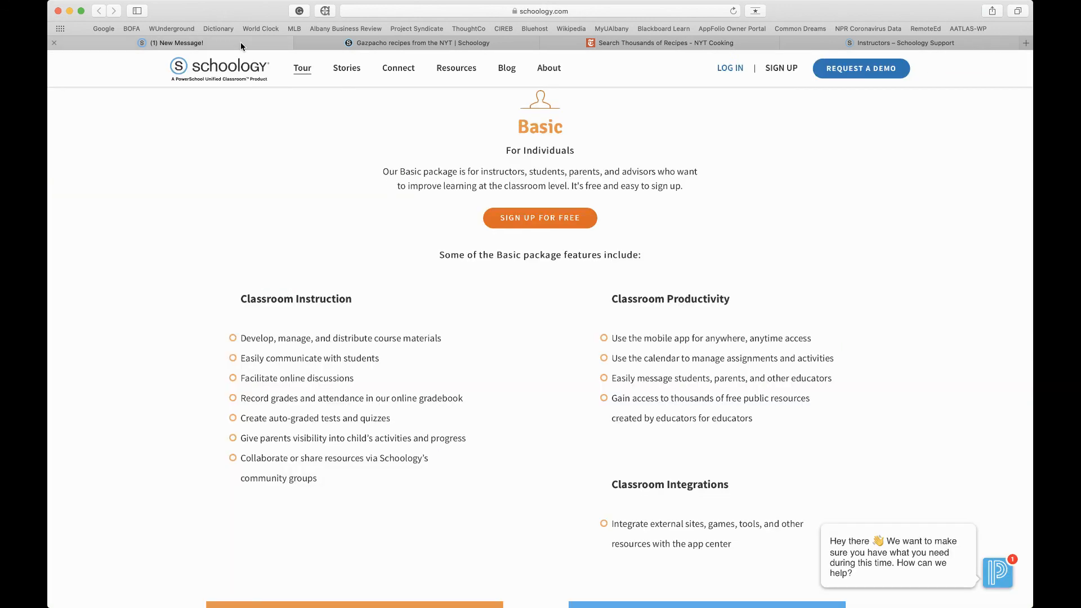
pyautogui.click(333, 39)
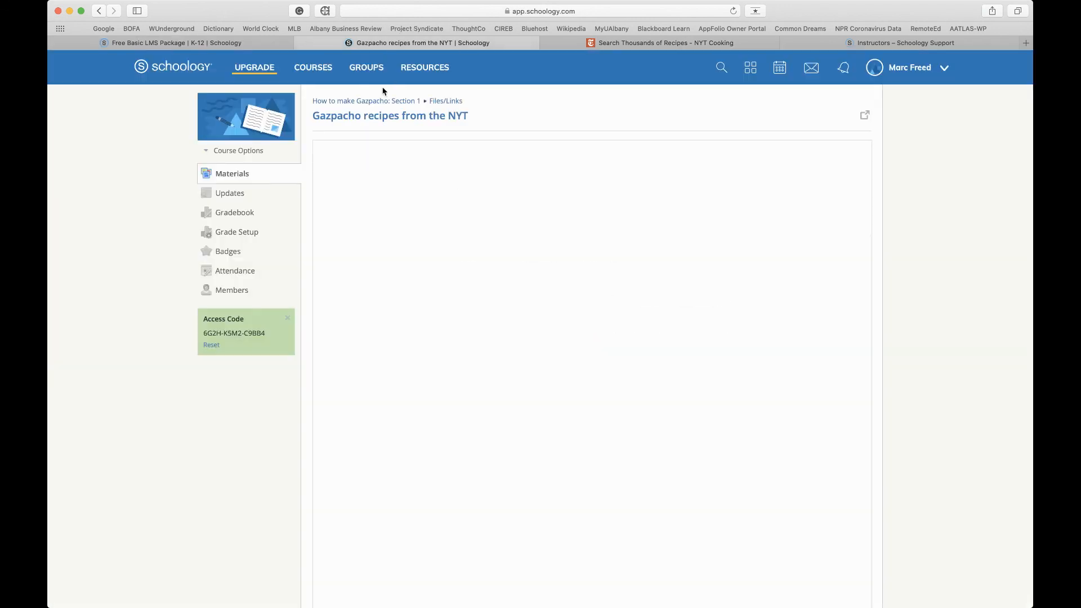
pyautogui.click(388, 102)
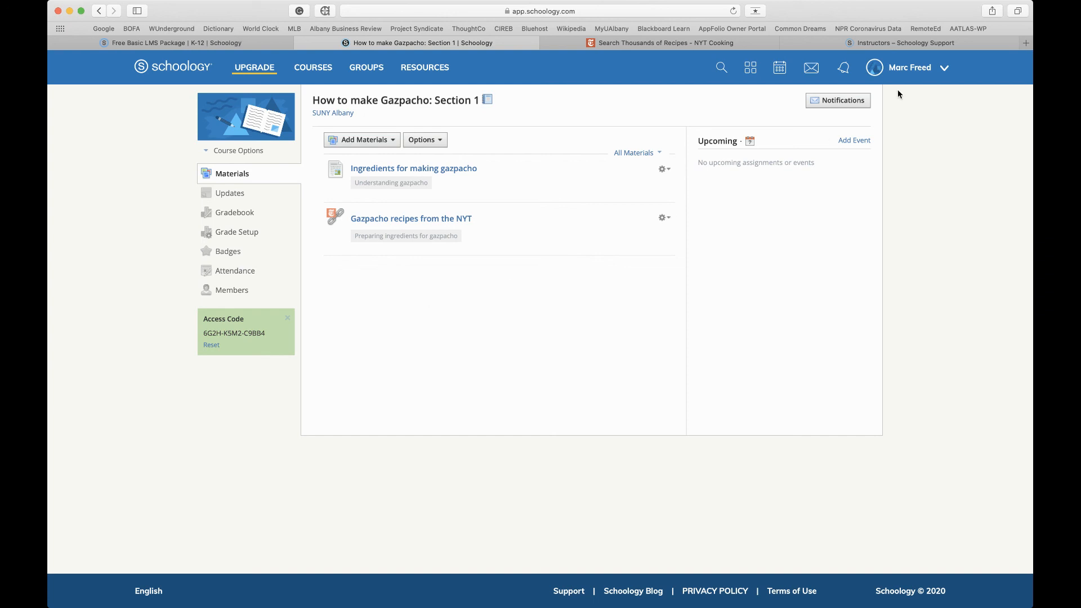
pyautogui.click(946, 68)
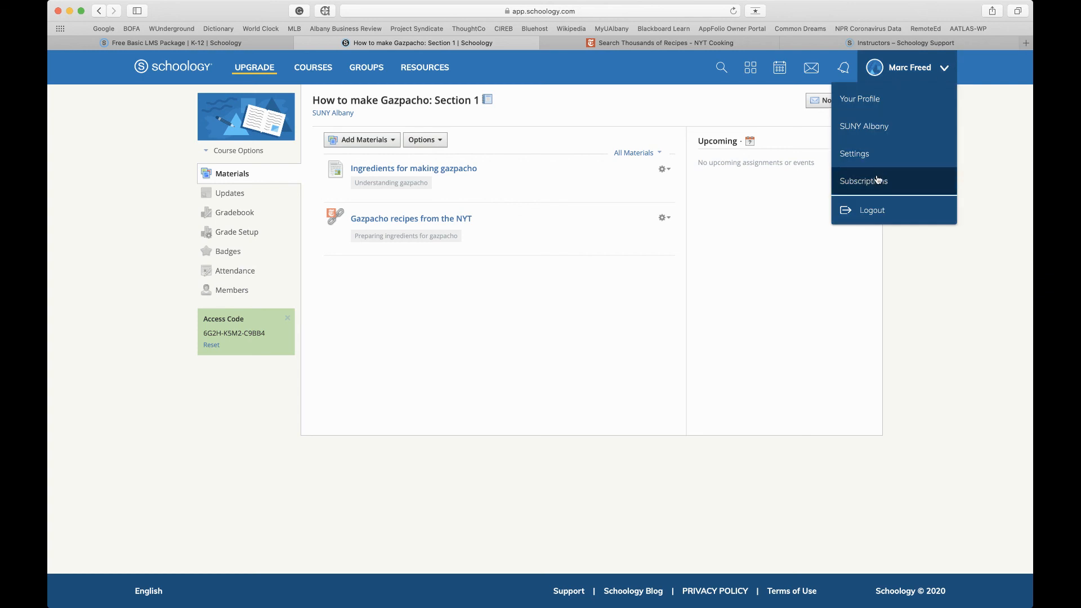
pyautogui.click(970, 199)
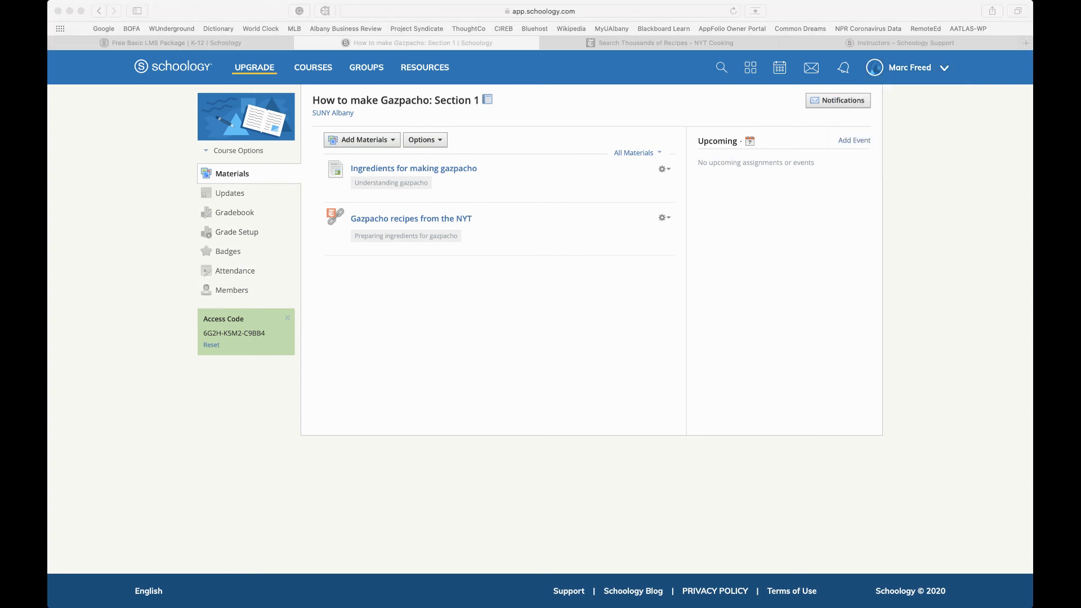